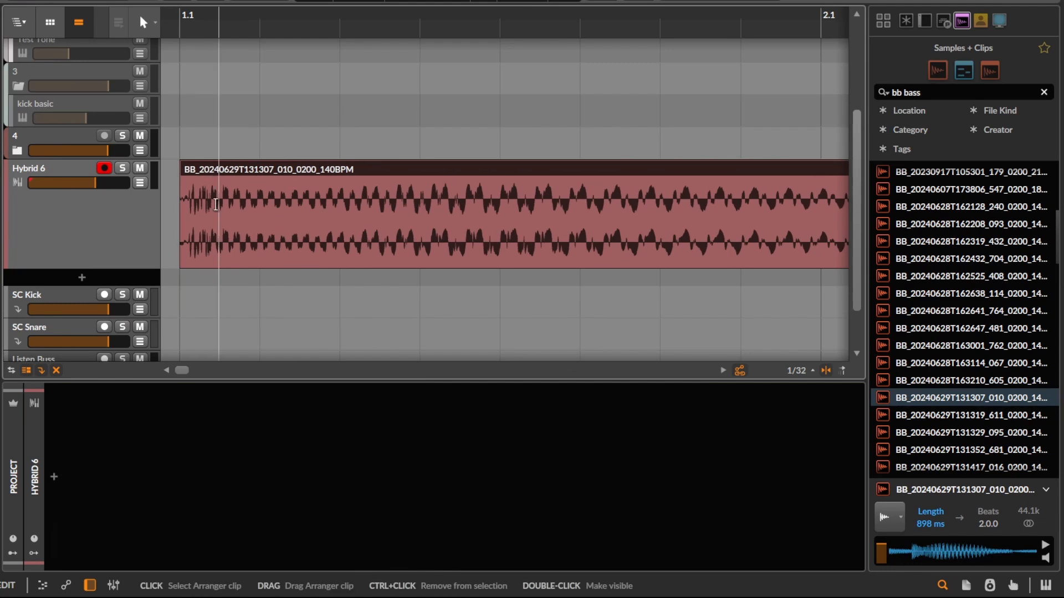
pyautogui.scroll(-4, 198, 199)
pyautogui.scroll(3, 180, 217)
pyautogui.scroll(-4, 176, 218)
pyautogui.scroll(3, 176, 219)
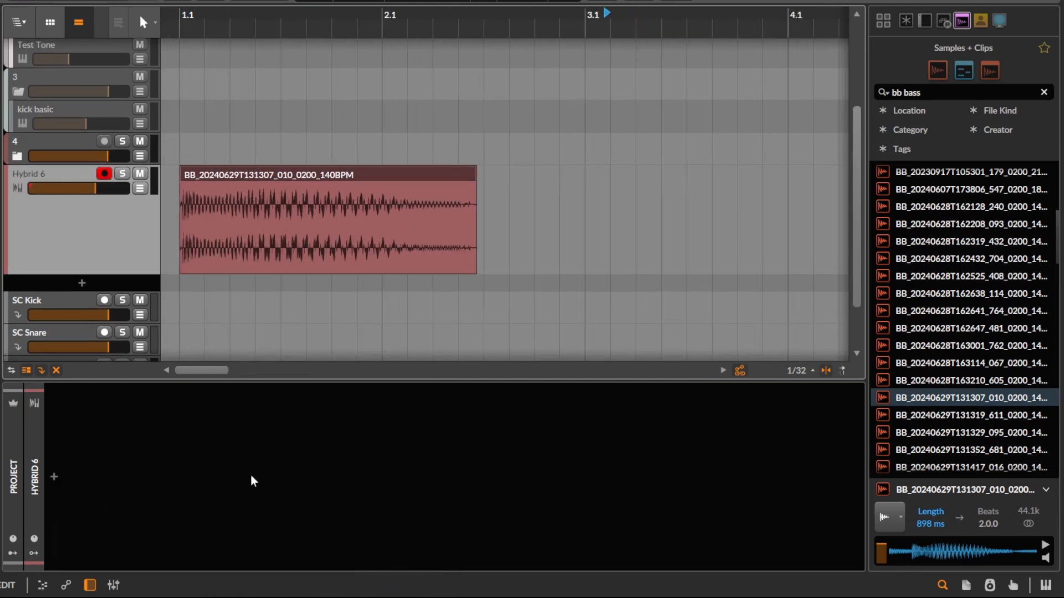
pyautogui.press('space')
# Insert an FX Layer into the Hybrid 6 track's device chain, searching the audio effects for "fx".
pyautogui.doubleClick(54, 490)
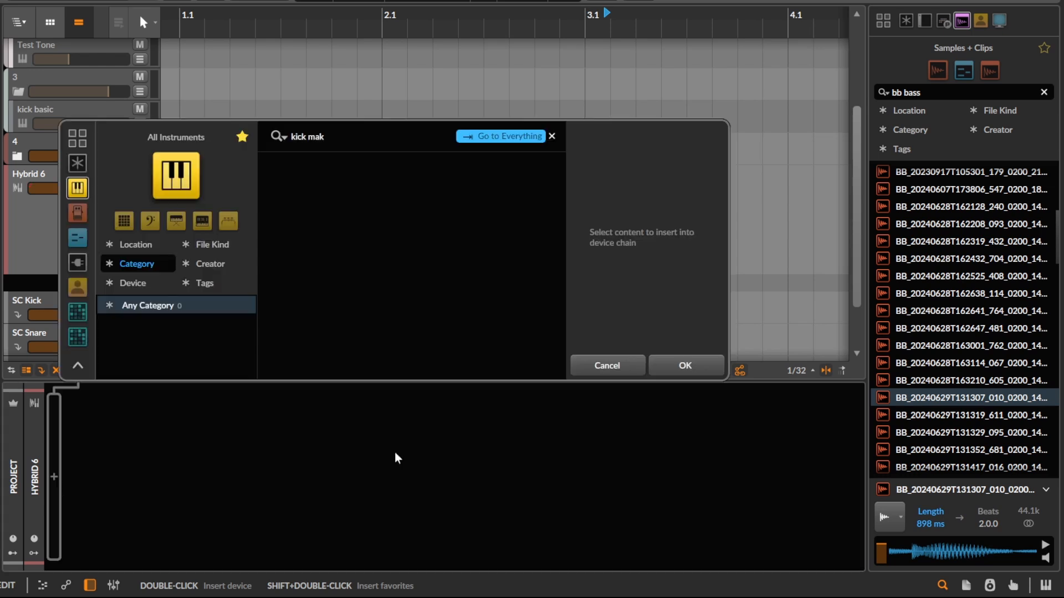
pyautogui.hotkey('ctrl', 'a')
pyautogui.write('fx')
pyautogui.click(79, 212)
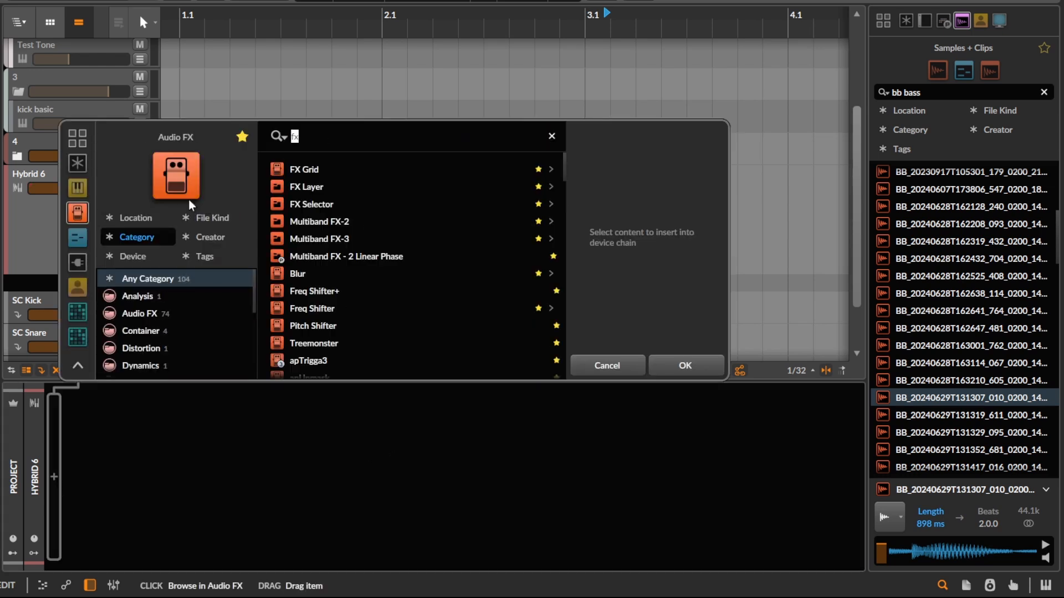
pyautogui.click(322, 171)
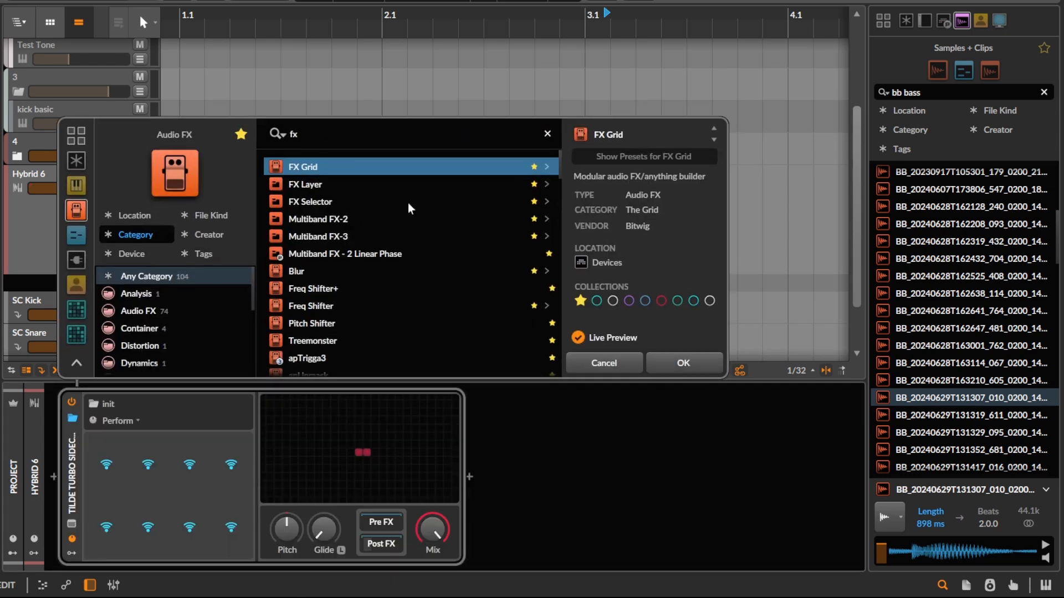
pyautogui.click(372, 179)
pyautogui.click(659, 362)
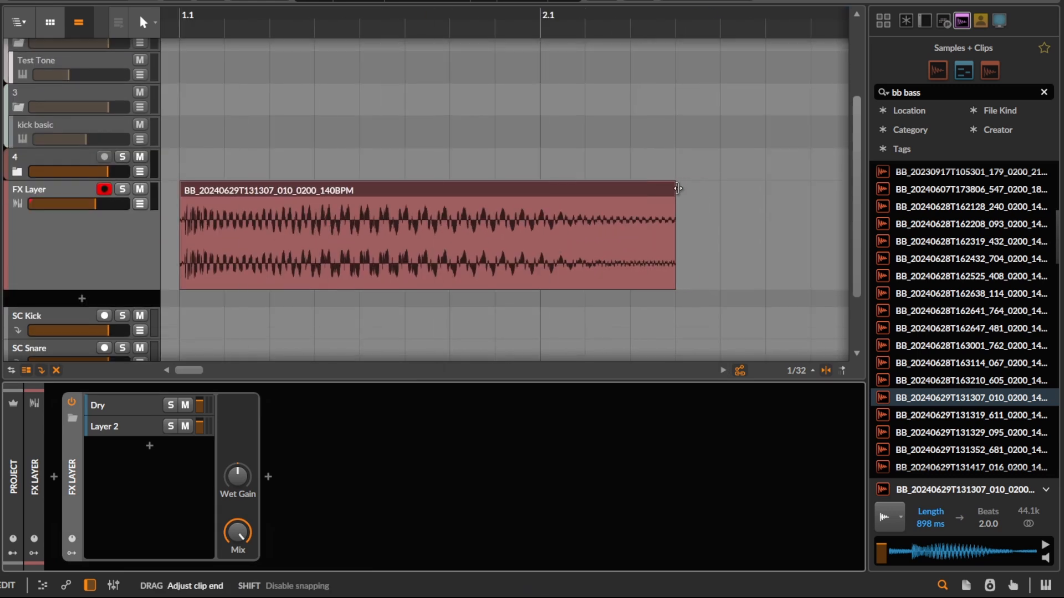
# Solo Layer 2 inside the FX Layer and select it, showing its empty effect chain.
pyautogui.click(175, 425)
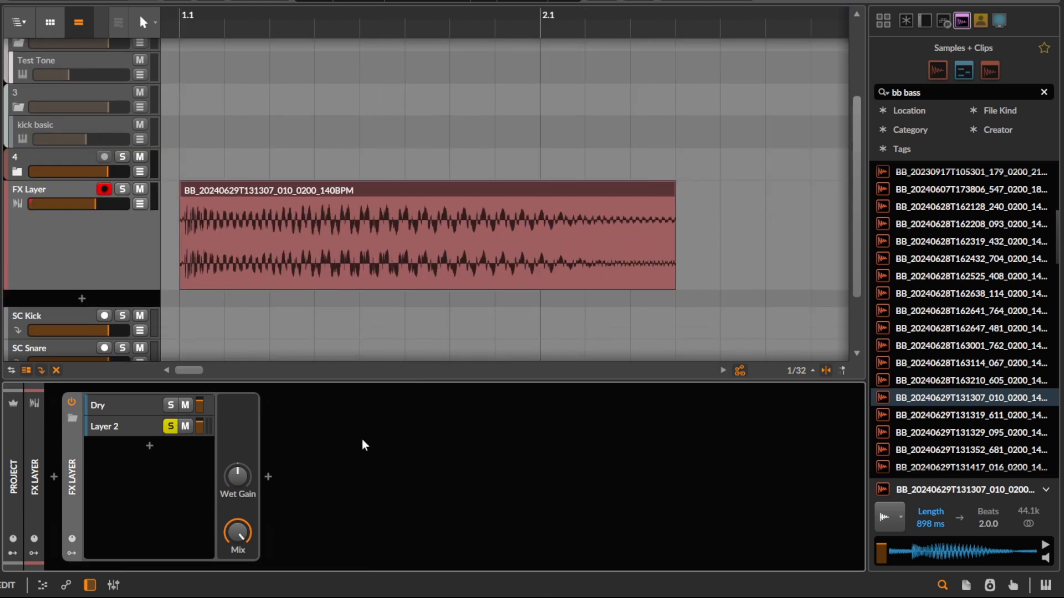
pyautogui.click(129, 427)
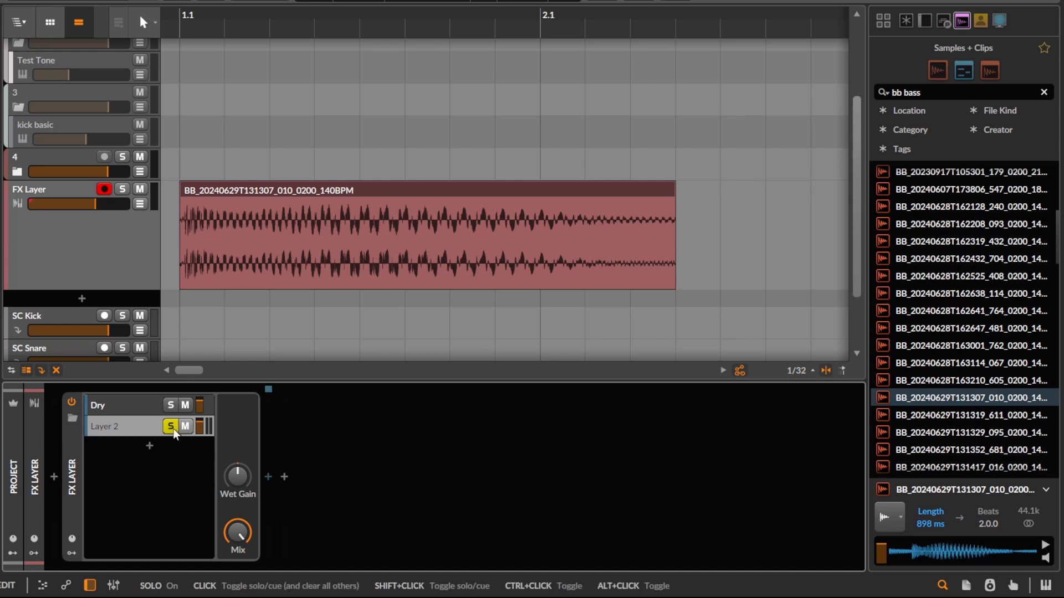
pyautogui.scroll(-3, 188, 216)
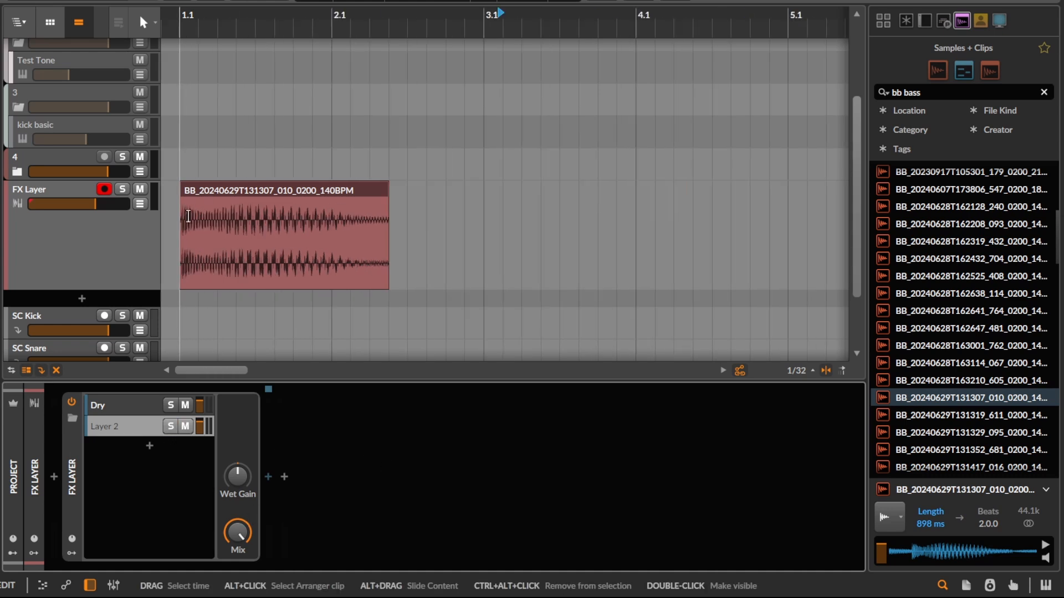
# Audition the bass clip from its start with the FX Layer temporarily bypassed.
pyautogui.click(72, 401)
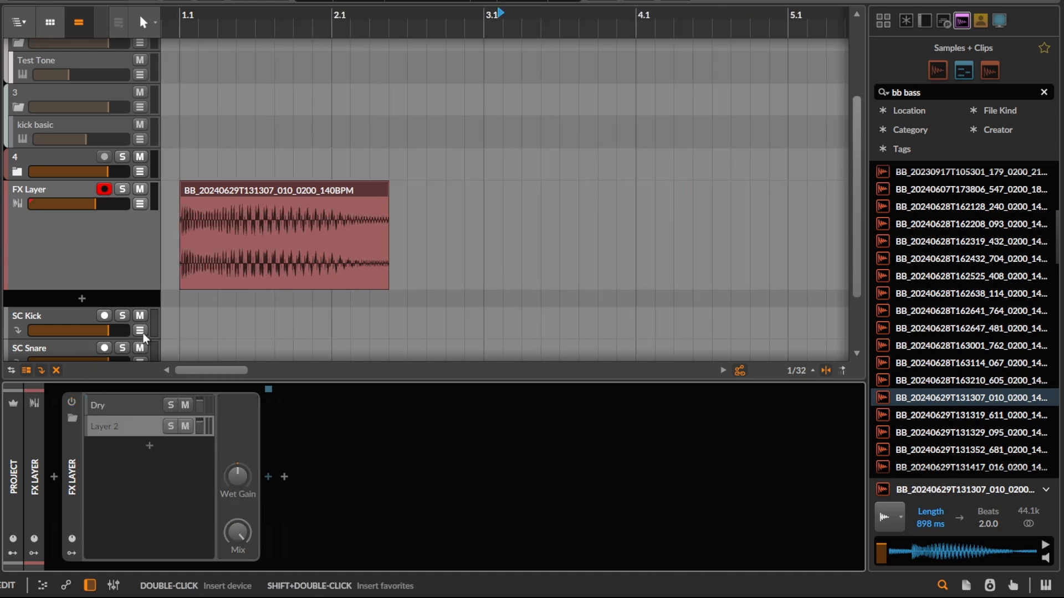
pyautogui.scroll(2, 182, 249)
pyautogui.click(182, 252)
pyautogui.scroll(-2, 179, 253)
pyautogui.press('space')
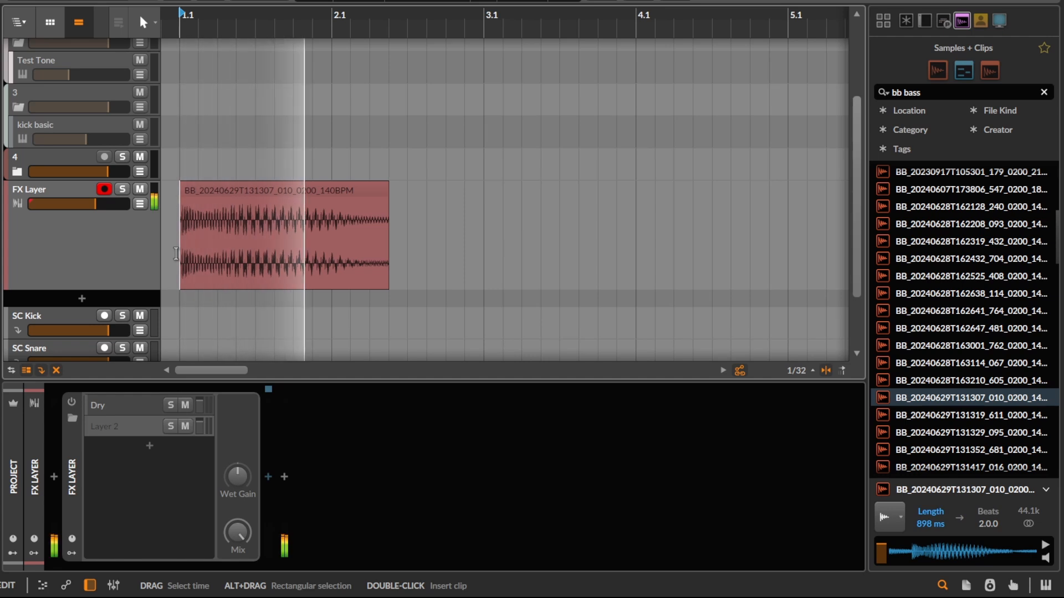
pyautogui.press('space')
pyautogui.click(132, 430)
pyautogui.click(72, 402)
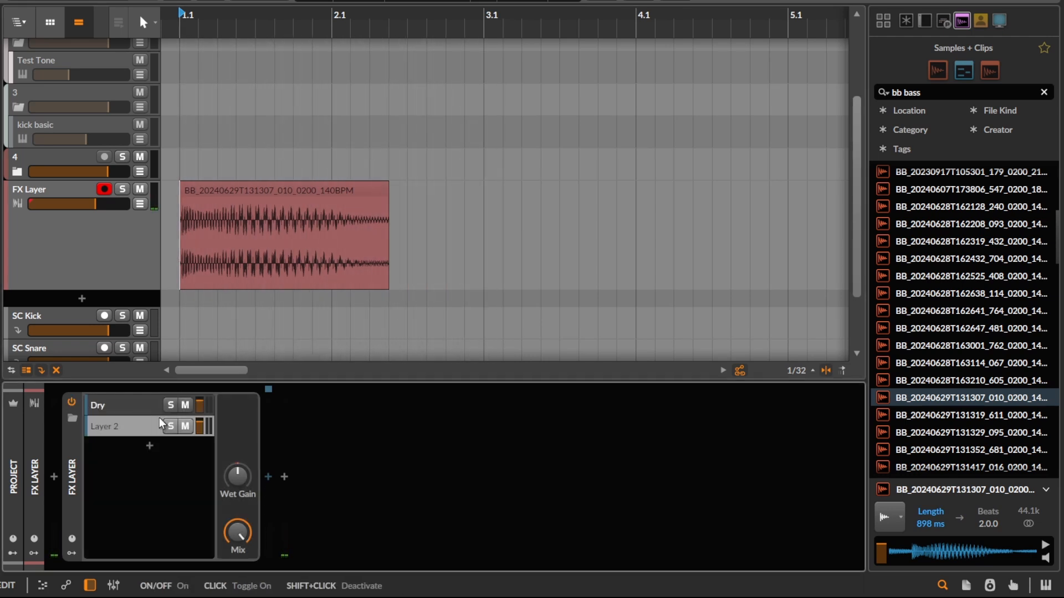
# Rename Layer 2 of the FX Layer as Reverb and solo it.
pyautogui.doubleClick(129, 426)
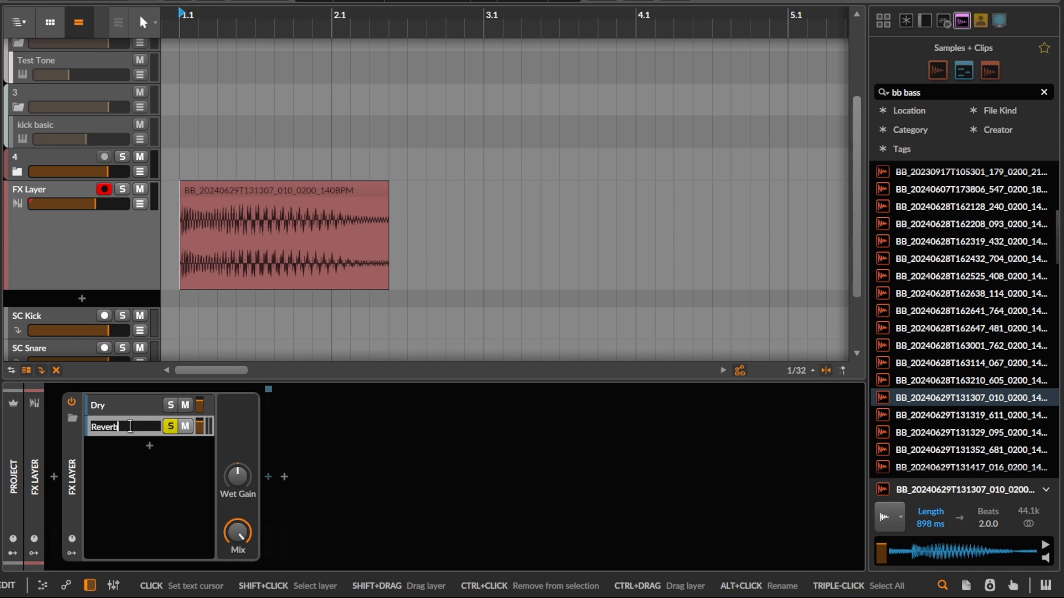
pyautogui.press('Return')
# Bring up the mic in / Spectrum analyzer window, dock it in the main window and close the device browser.
pyautogui.click(268, 477)
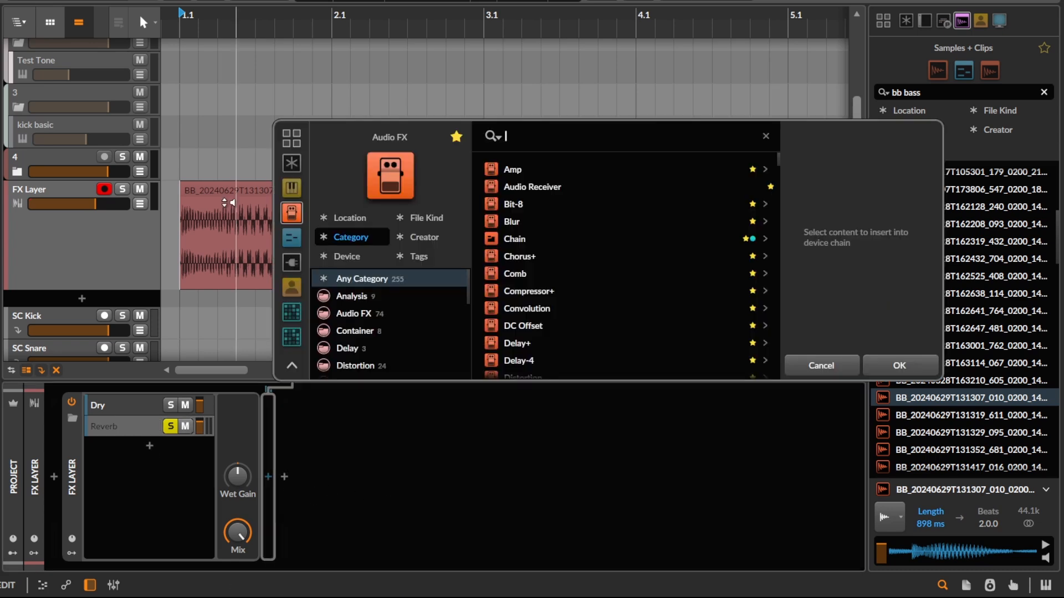
pyautogui.hotkey('alt', 'Tab')
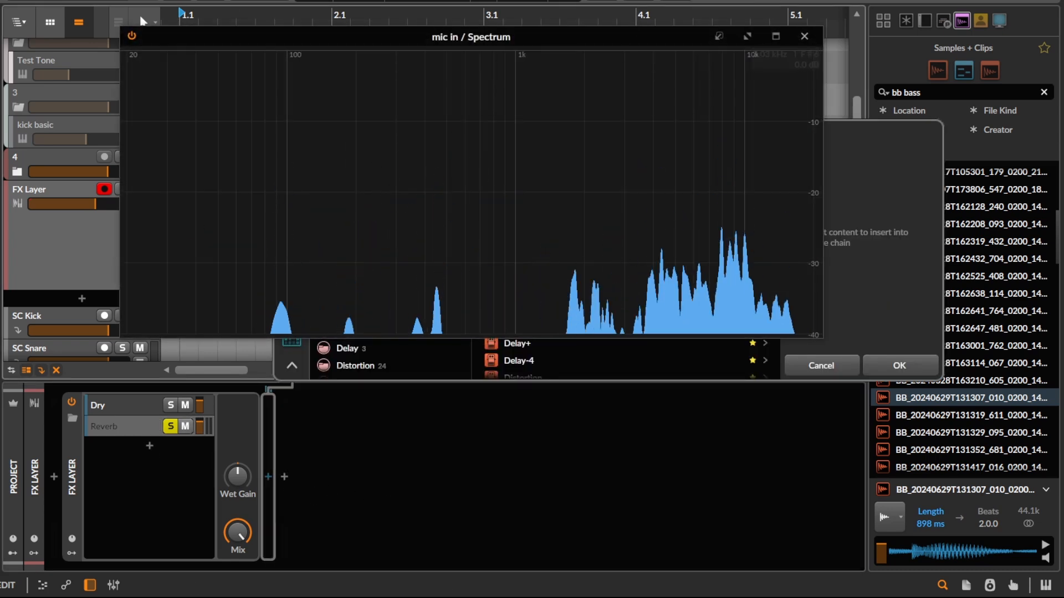
pyautogui.click(716, 38)
pyautogui.click(900, 361)
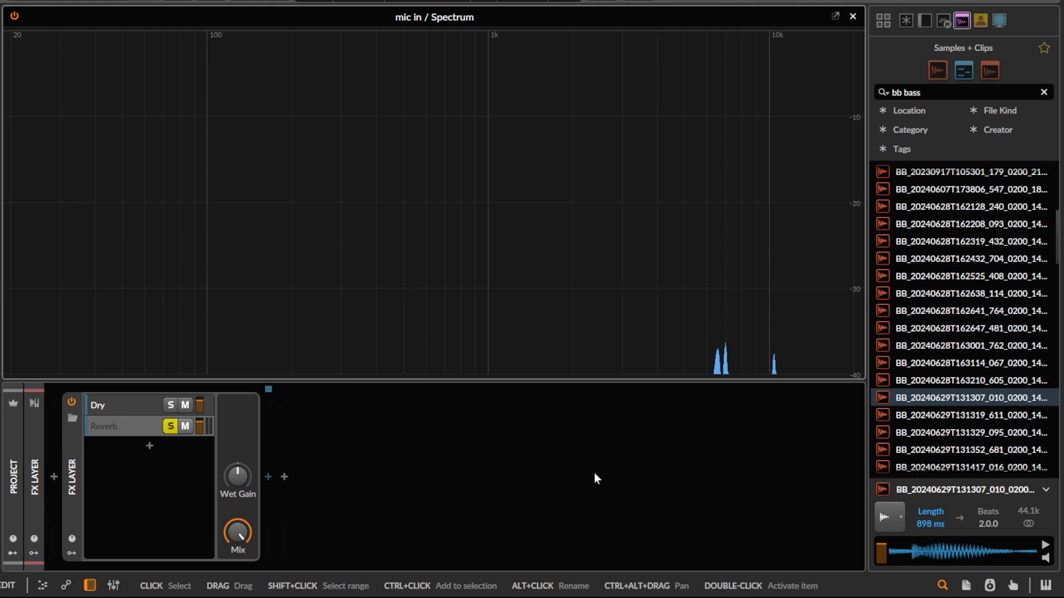
# Insert a Reverb device into the Reverb layer's chain, searching the audio effects for "rev".
pyautogui.click(268, 477)
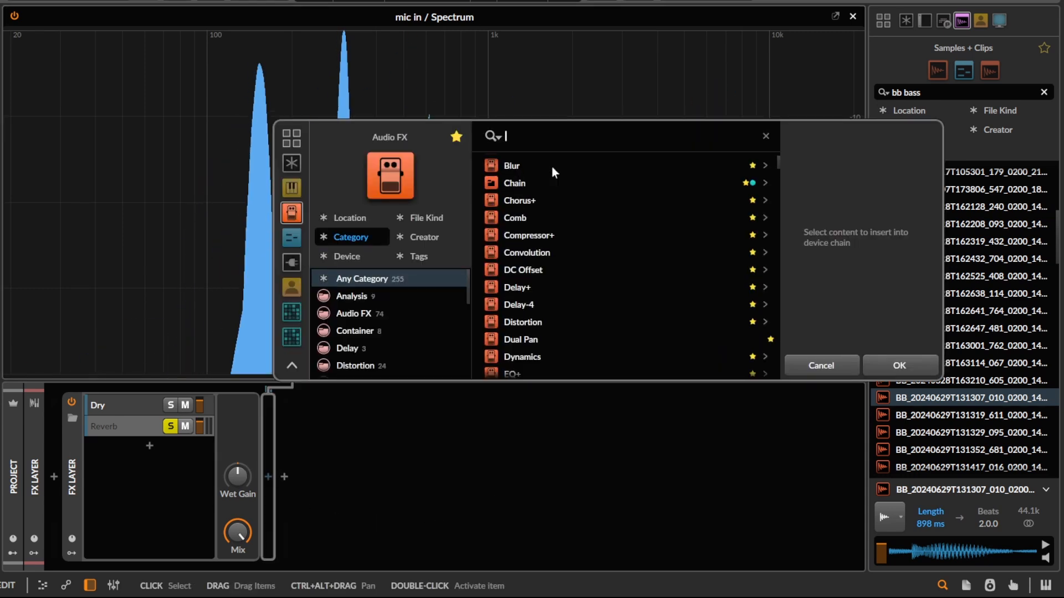
pyautogui.scroll(-5, 565, 178)
pyautogui.write('rev')
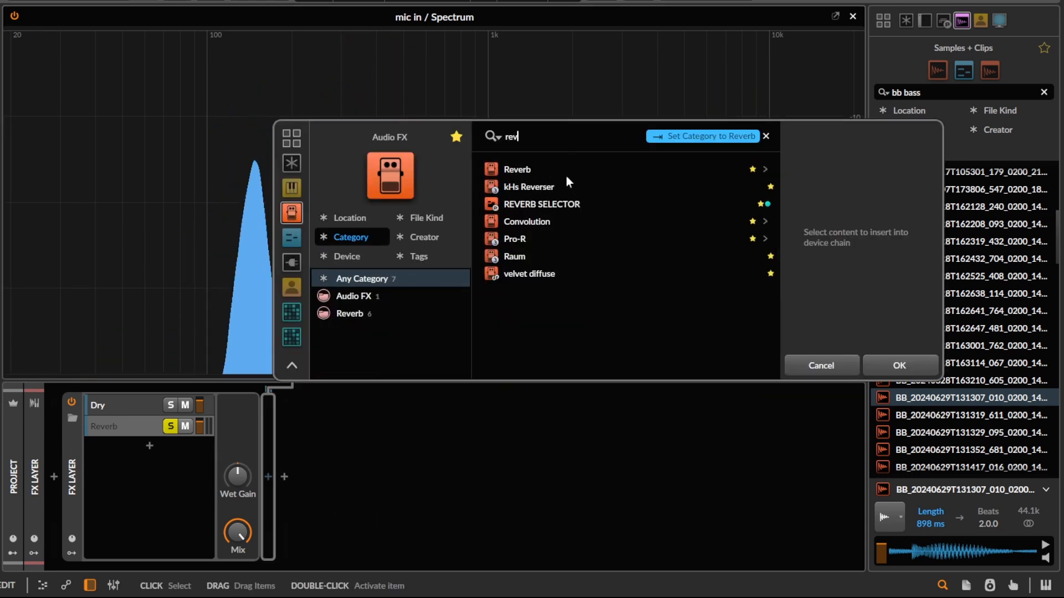
pyautogui.click(917, 355)
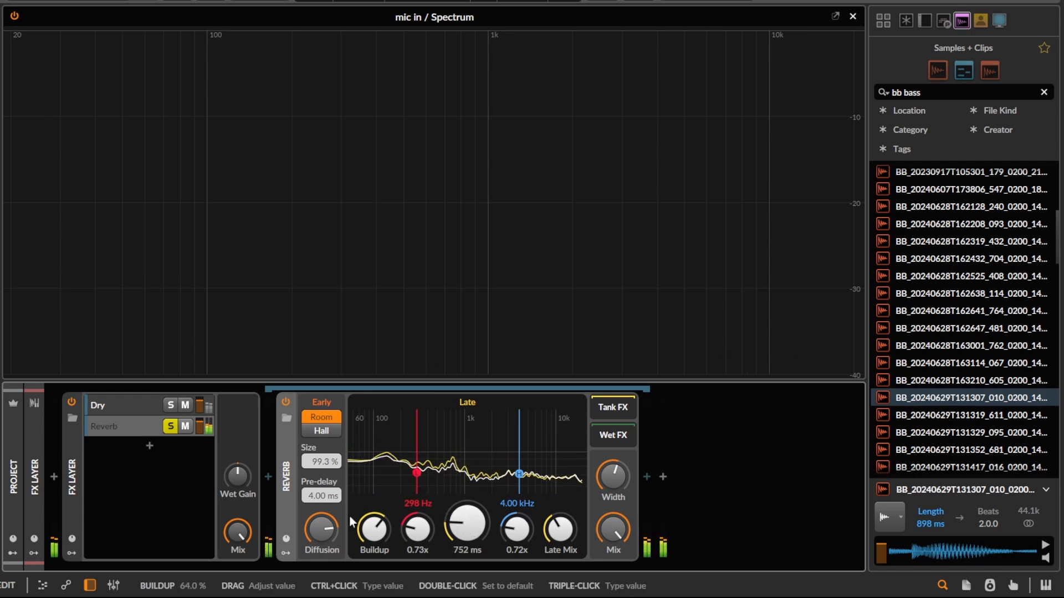
# Insert a two-band EQ before the Reverb device and set its Lo band to 139 Hz with a Q of 0.51.
pyautogui.click(268, 476)
pyautogui.write('eq')
pyautogui.press('Down')
pyautogui.press('Return')
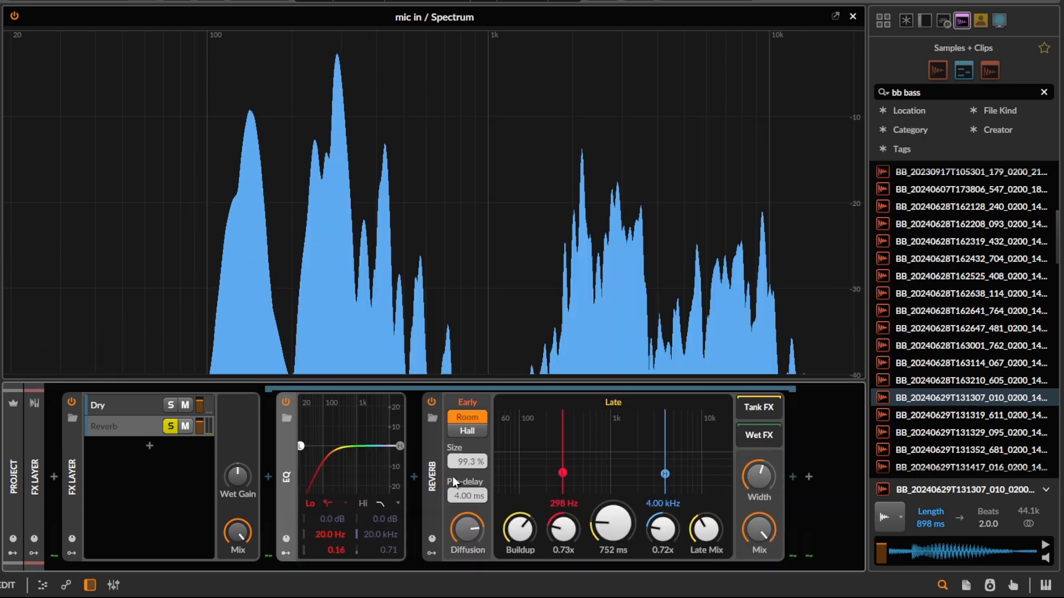
pyautogui.moveTo(300, 447); pyautogui.dragTo(330, 374)
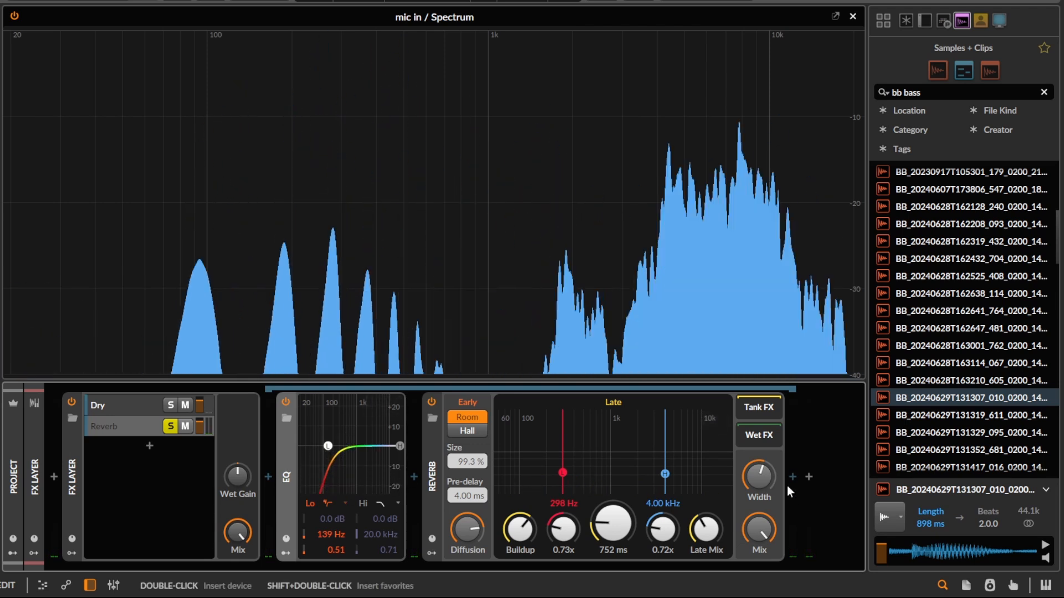
# Try a second EQ after the Reverb, with its Lo band off and its Hi band at 3.26 kHz, and delete it.
pyautogui.click(792, 478)
pyautogui.write('eq')
pyautogui.press('Down')
pyautogui.press('Return')
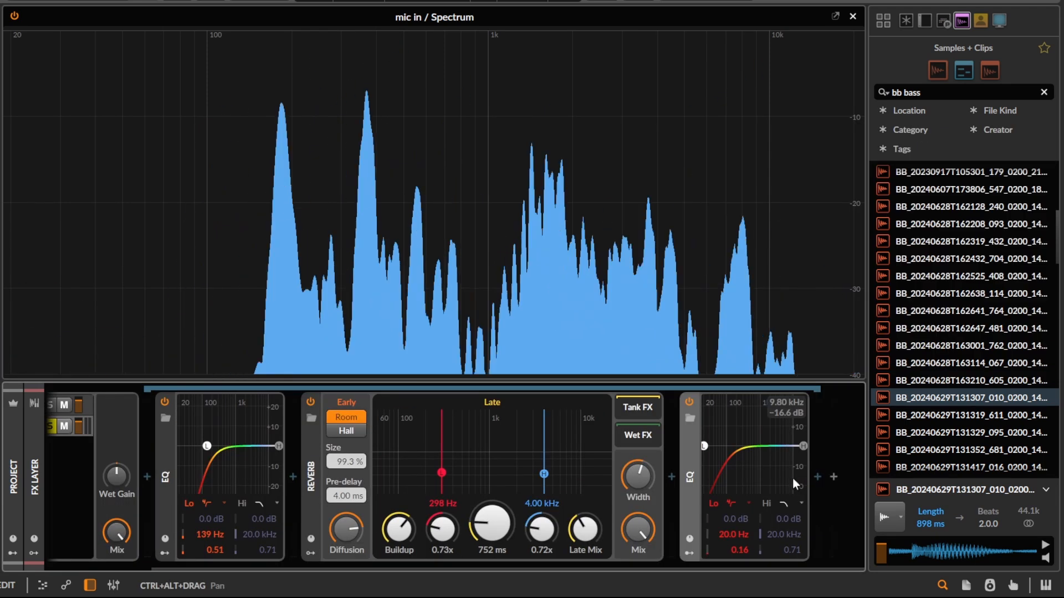
pyautogui.click(772, 503)
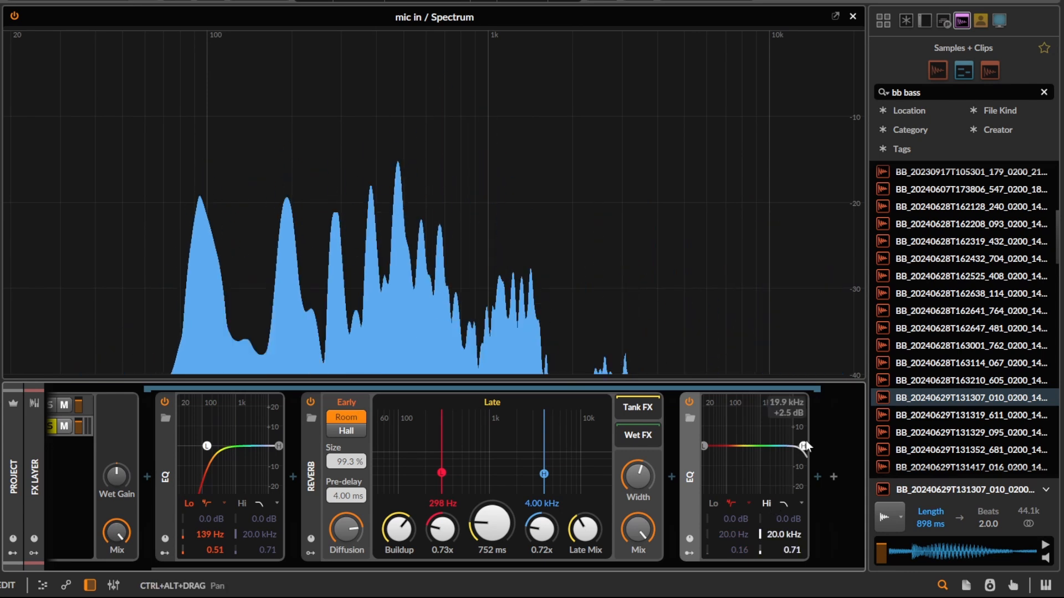
pyautogui.moveTo(777, 435); pyautogui.dragTo(776, 435)
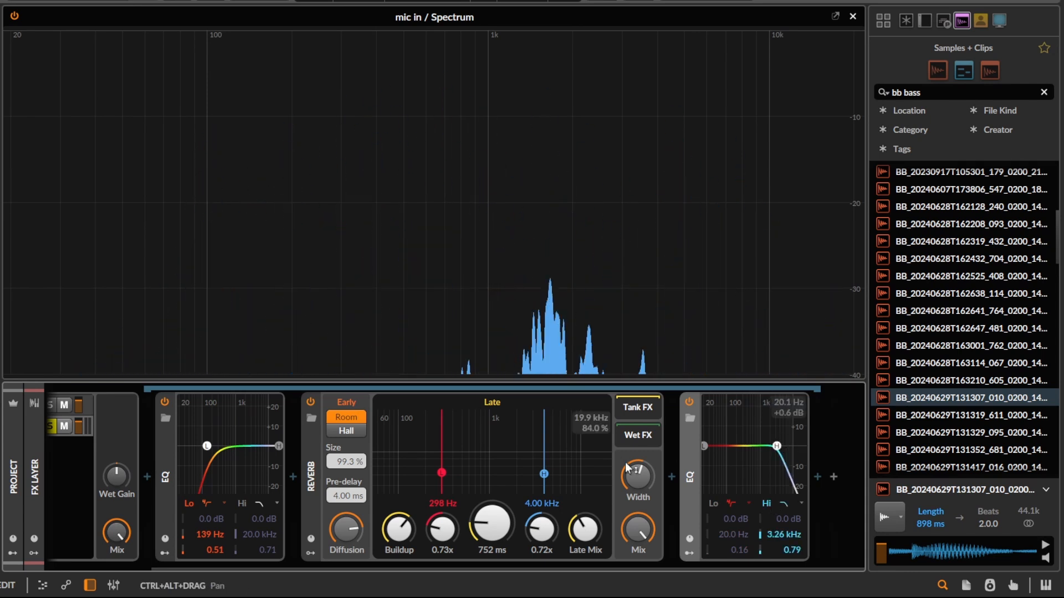
pyautogui.press('Delete')
# Enable the Hi band on the EQ before the Reverb and set it to 1.69 kHz with a Q of 0.60.
pyautogui.click(361, 502)
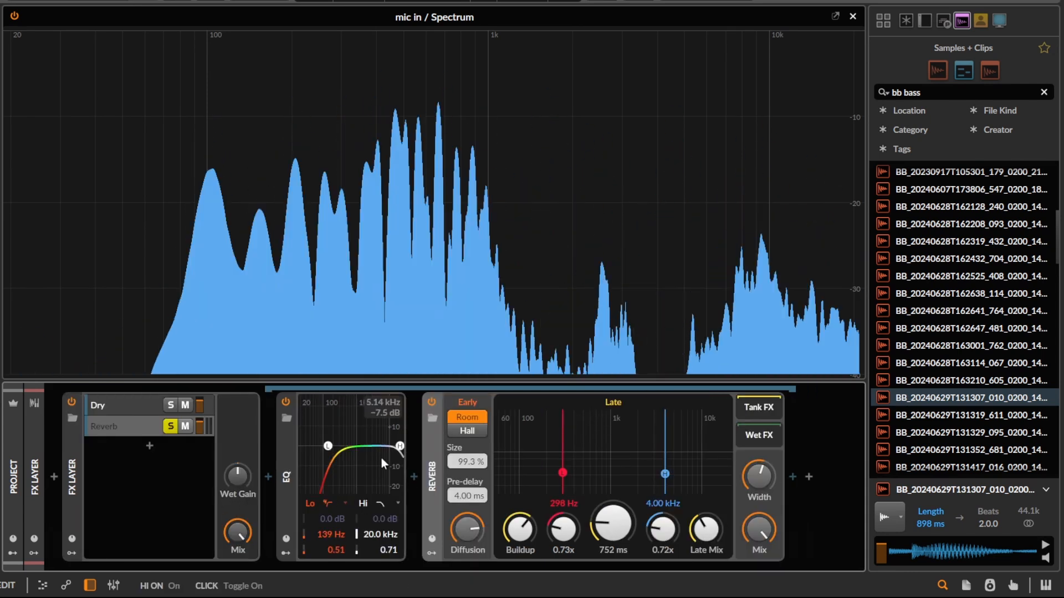
pyautogui.moveTo(400, 448); pyautogui.dragTo(374, 448)
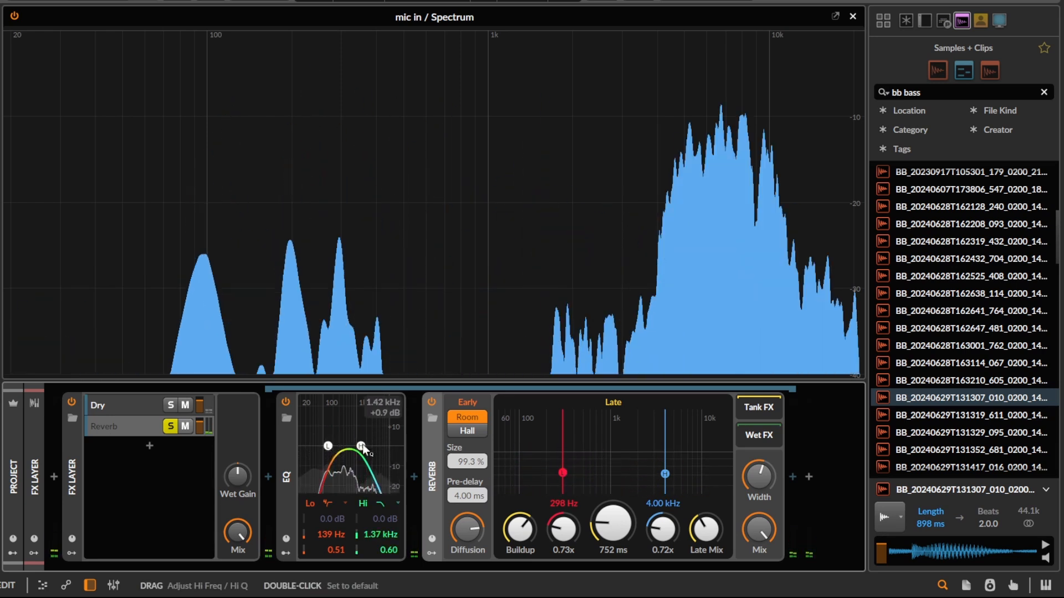
pyautogui.moveTo(361, 447); pyautogui.dragTo(364, 448)
# Set the Reverb's late decay time to 766 ms and its low band factor to 0.66x, and collapse the device.
pyautogui.moveTo(613, 524); pyautogui.dragTo(613, 507)
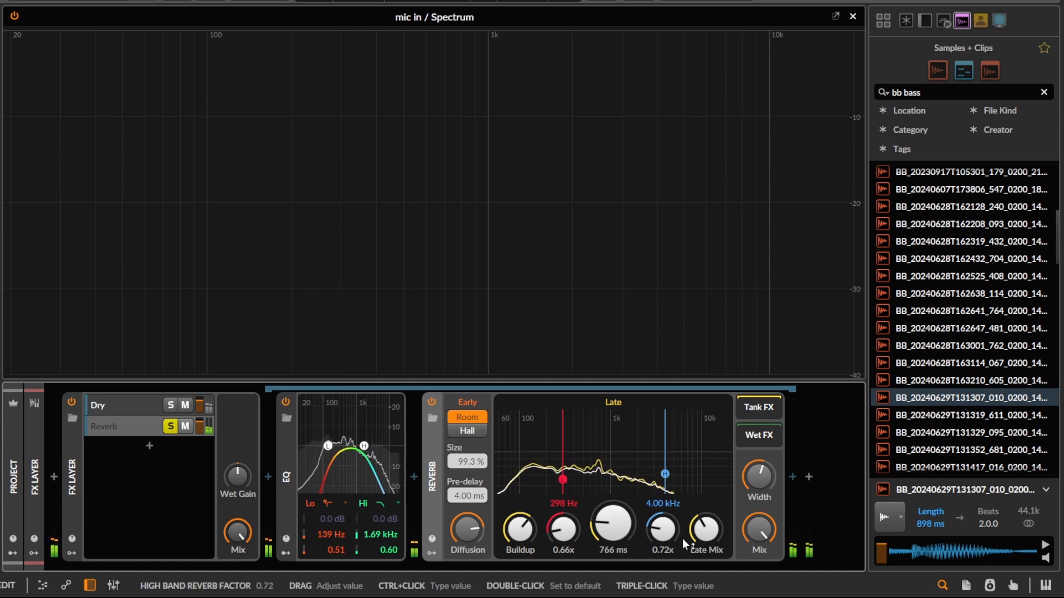
pyautogui.doubleClick(430, 476)
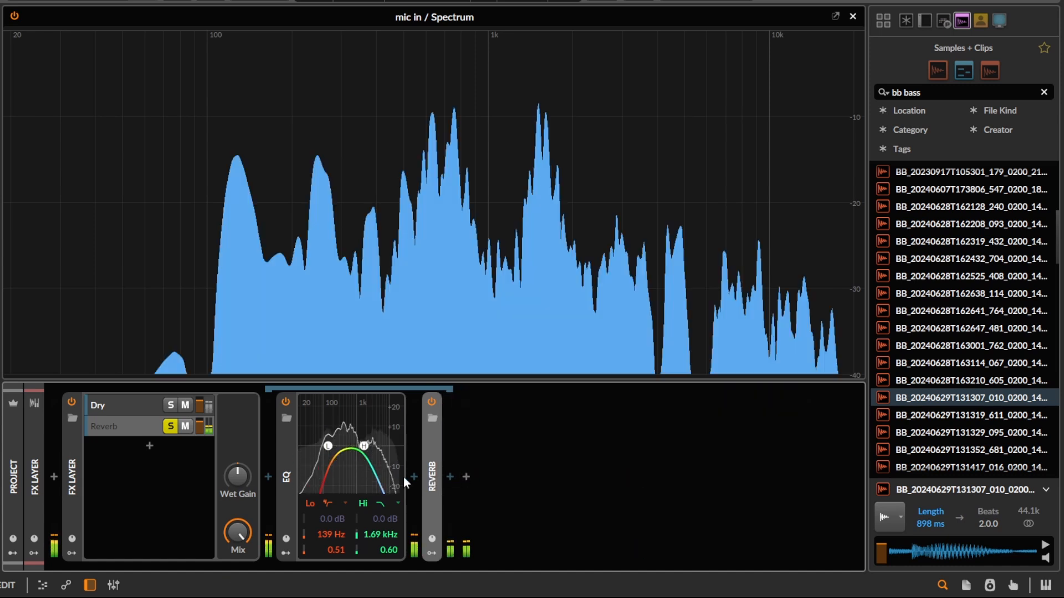
# Insert a Chorus+ between the EQ and the Reverb and switch it to 8v mode.
pyautogui.click(413, 476)
pyautogui.write('chor')
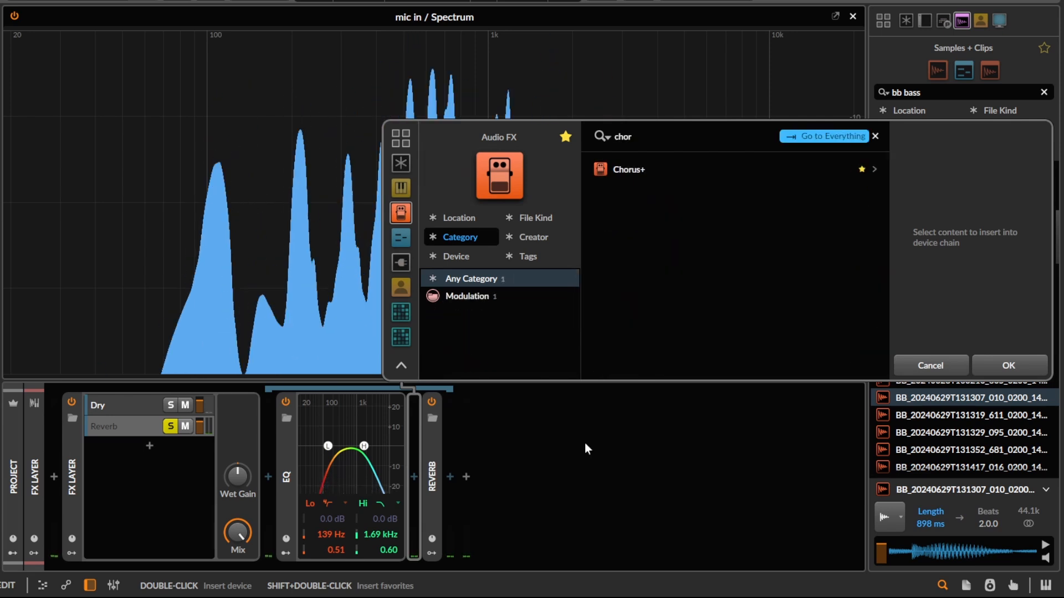
pyautogui.press('Down')
pyautogui.press('Return')
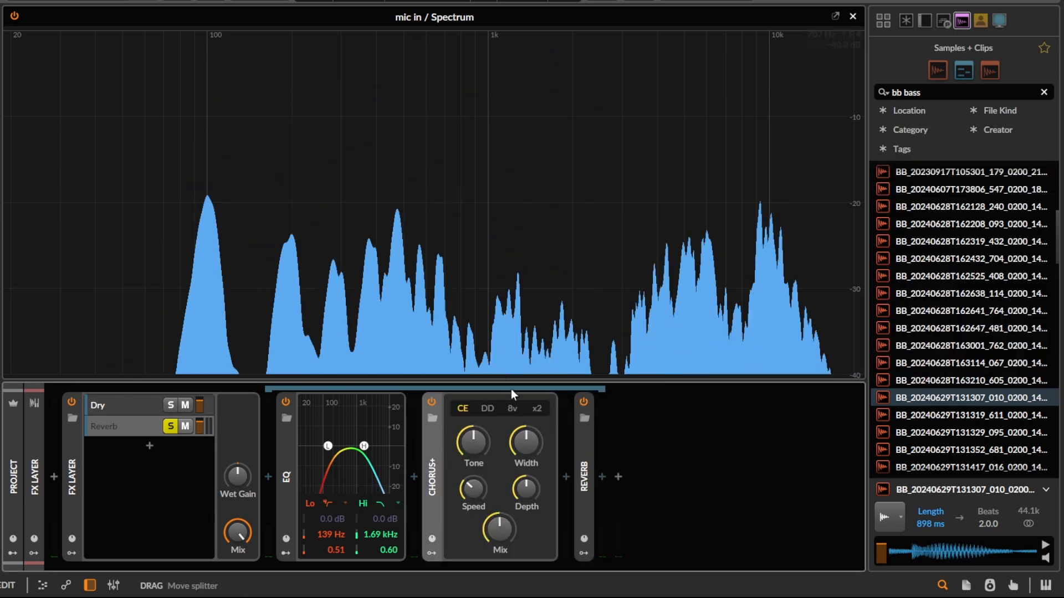
pyautogui.click(512, 408)
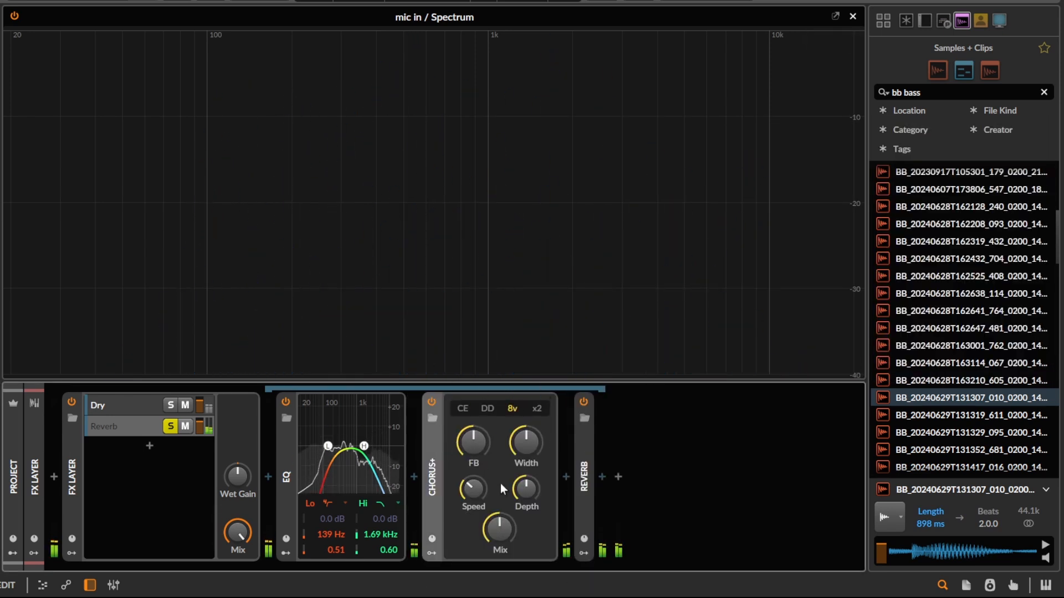
# Try the Chorus+ after the Reverb with raised mix and feedback, and delete the device.
pyautogui.moveTo(495, 529); pyautogui.dragTo(587, 480)
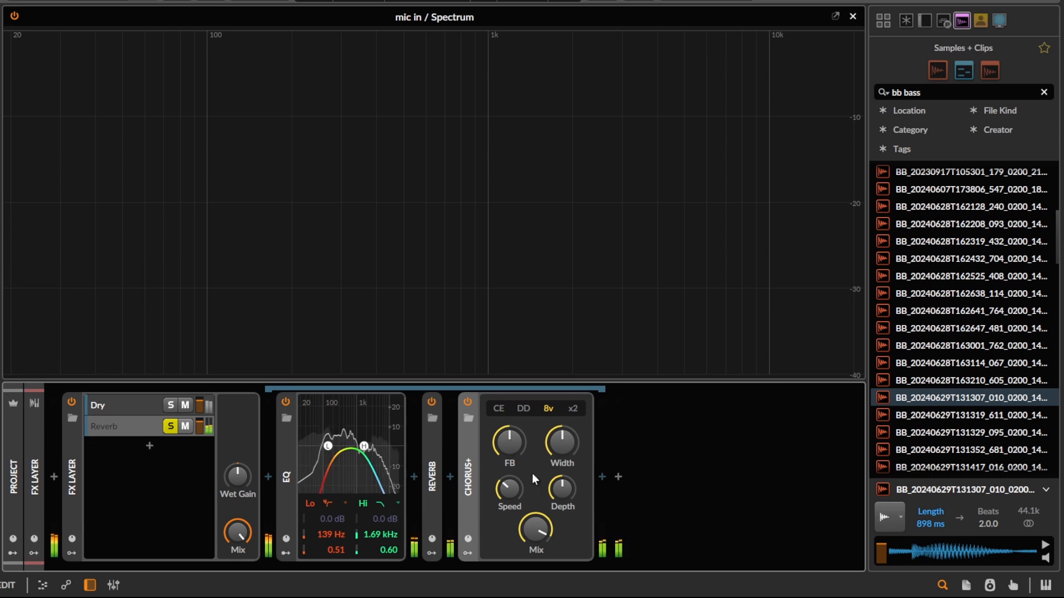
pyautogui.moveTo(511, 457); pyautogui.dragTo(510, 450)
pyautogui.click(468, 481)
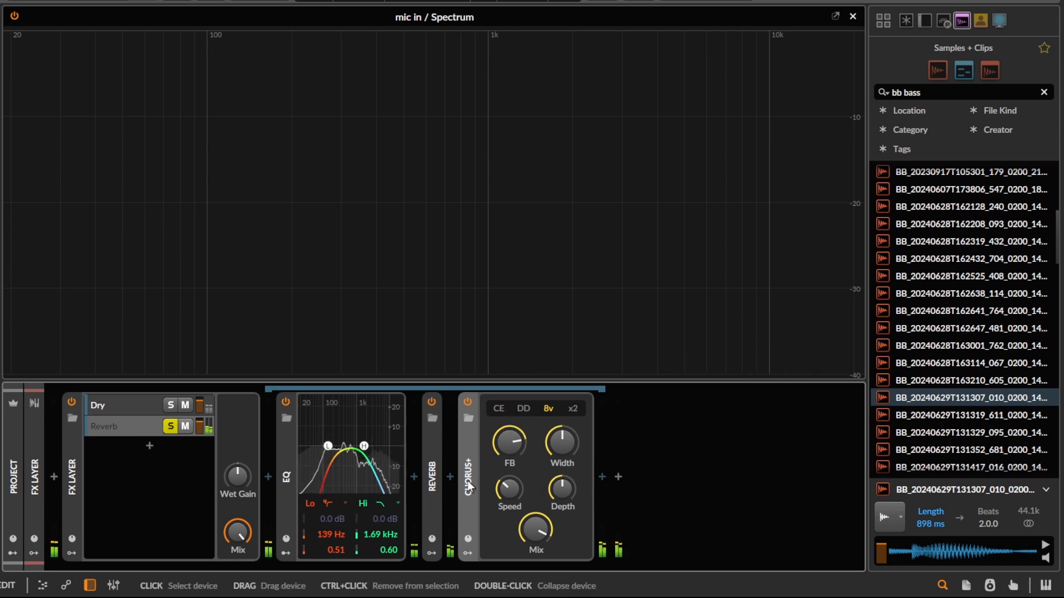
pyautogui.press('Delete')
pyautogui.doubleClick(538, 491)
pyautogui.scroll(-15, 694, 311)
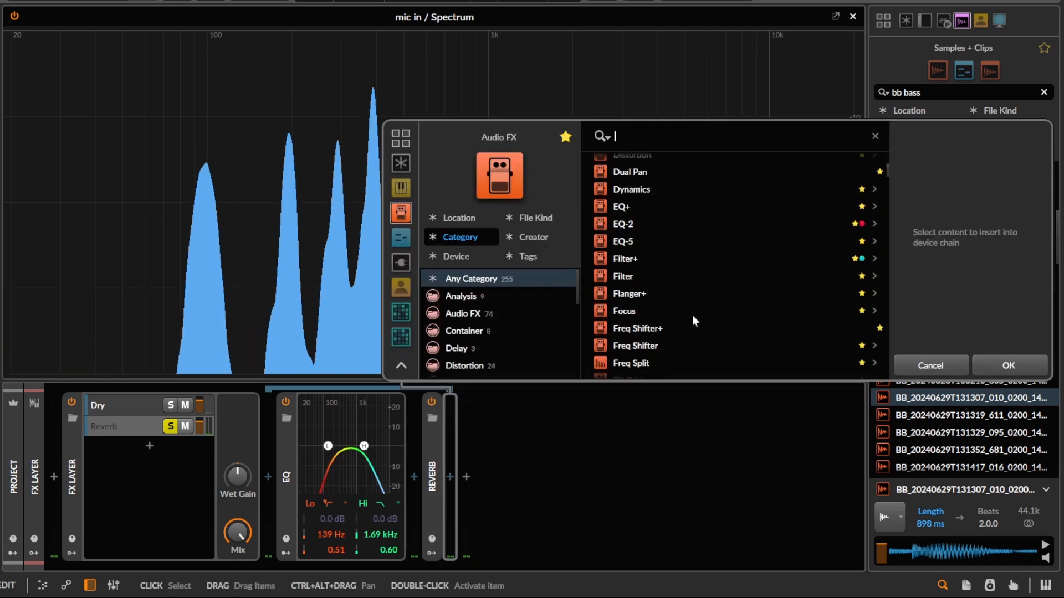
pyautogui.scroll(-10, 691, 318)
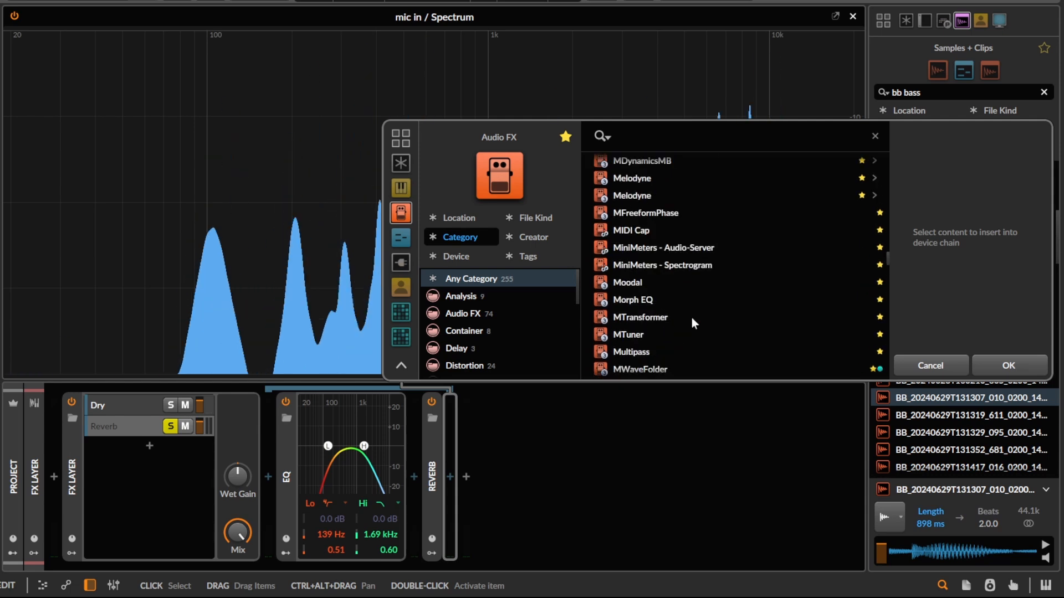
pyautogui.scroll(15, 691, 317)
pyautogui.rightClick(691, 321)
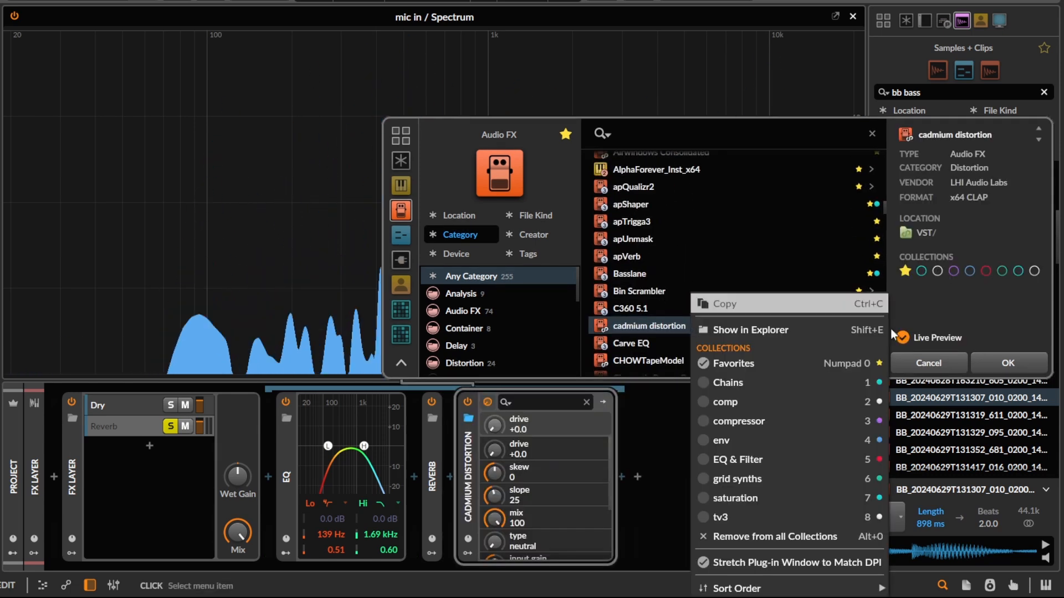
pyautogui.press('Escape')
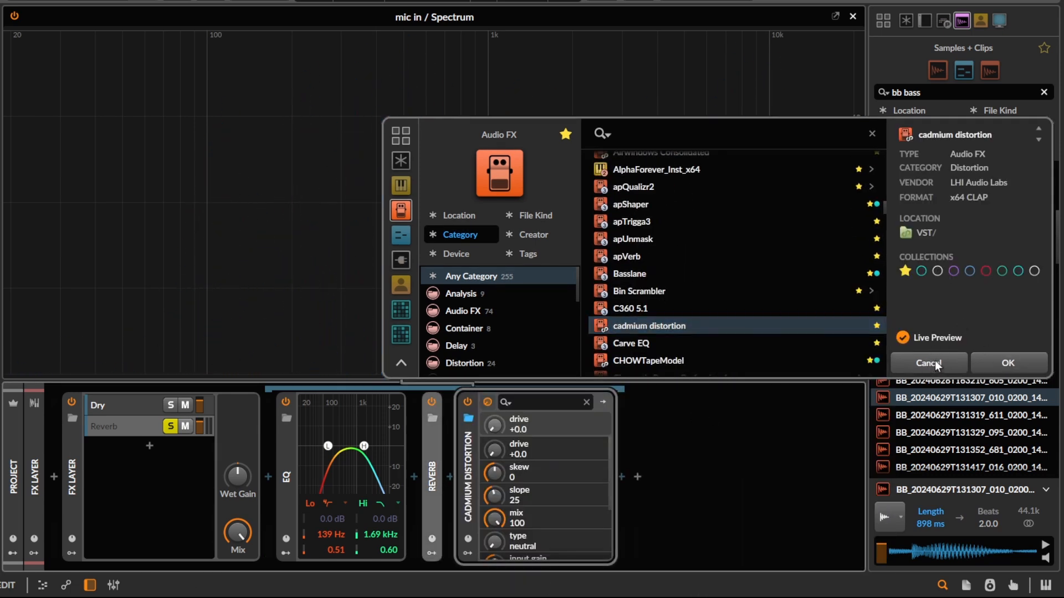
pyautogui.click(936, 364)
# Insert a Dynamics device after the Reverb, raise its high-threshold ratio, and collapse the device.
pyautogui.click(449, 478)
pyautogui.write('dy')
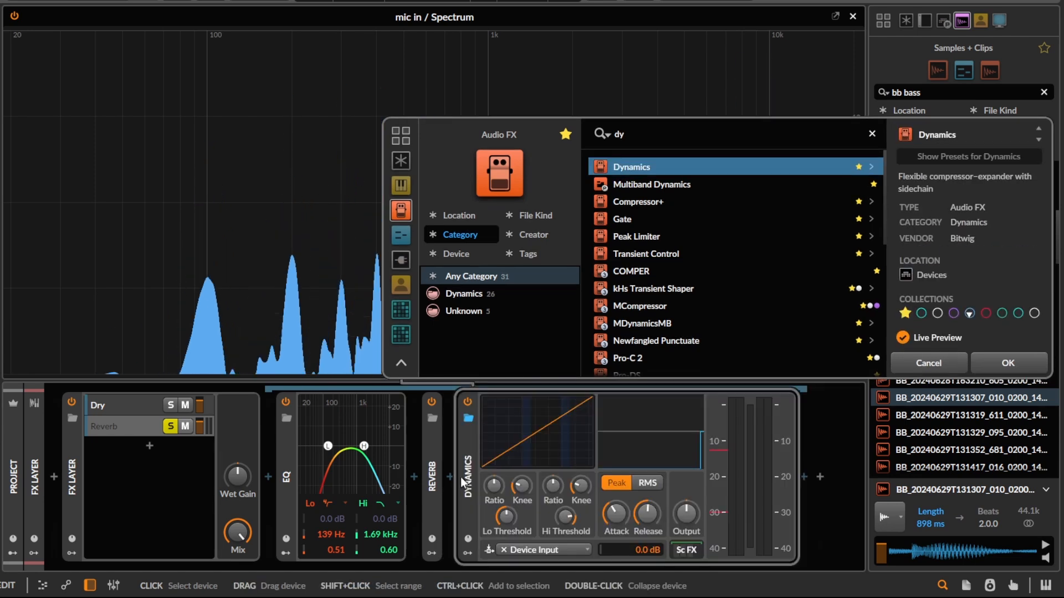
pyautogui.press('Return')
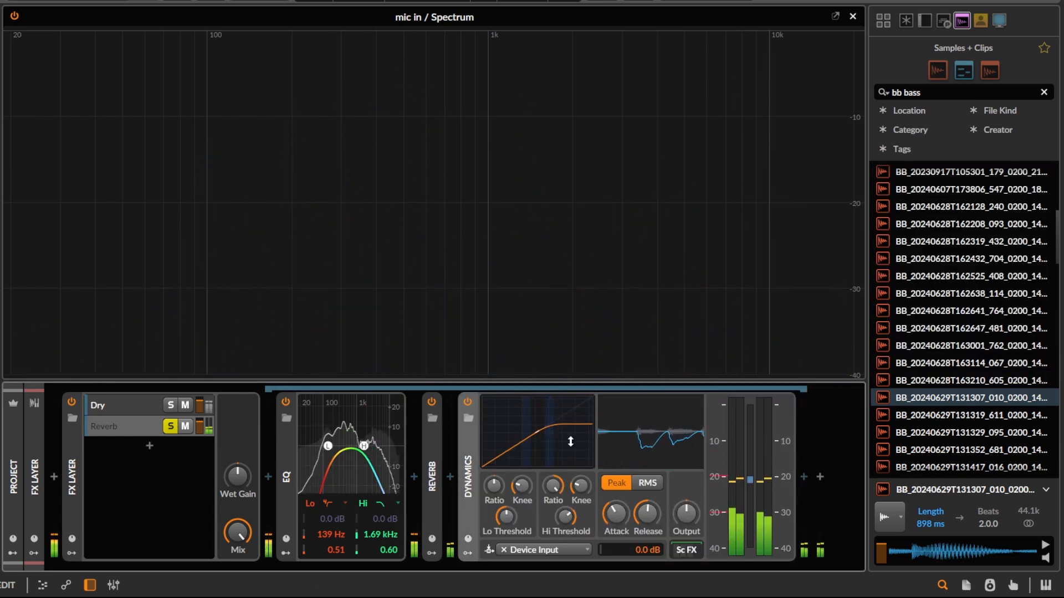
pyautogui.doubleClick(470, 470)
# Insert an EQ+ after the Dynamics with a low-cut band at 238 Hz and a high-cut band at 3.08 kHz.
pyautogui.click(481, 471)
pyautogui.write('eq')
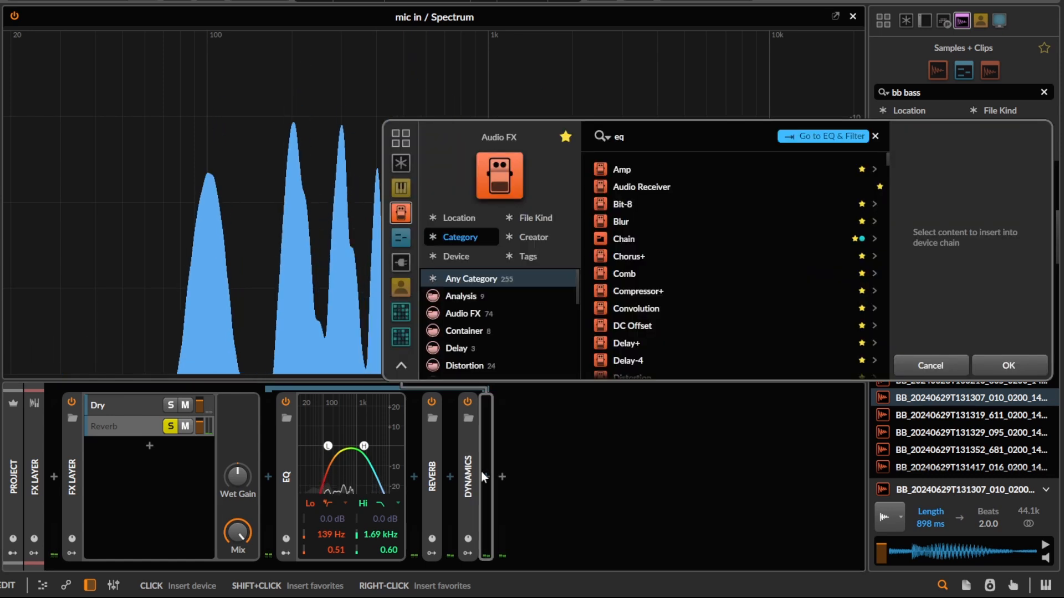
pyautogui.press('Up')
pyautogui.press('Return')
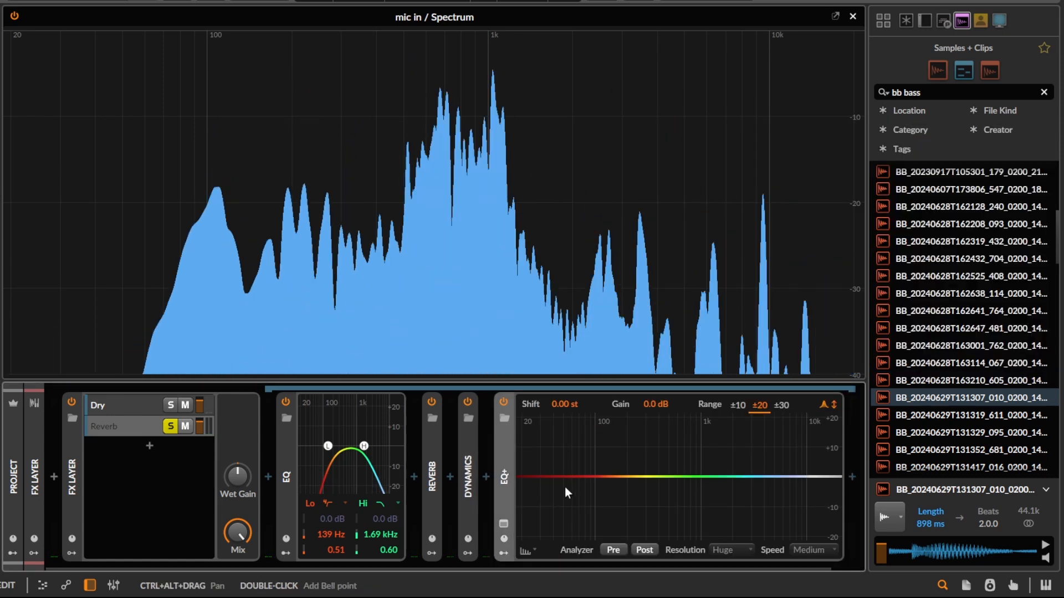
pyautogui.moveTo(518, 497); pyautogui.dragTo(634, 478)
pyautogui.moveTo(835, 484); pyautogui.dragTo(740, 471)
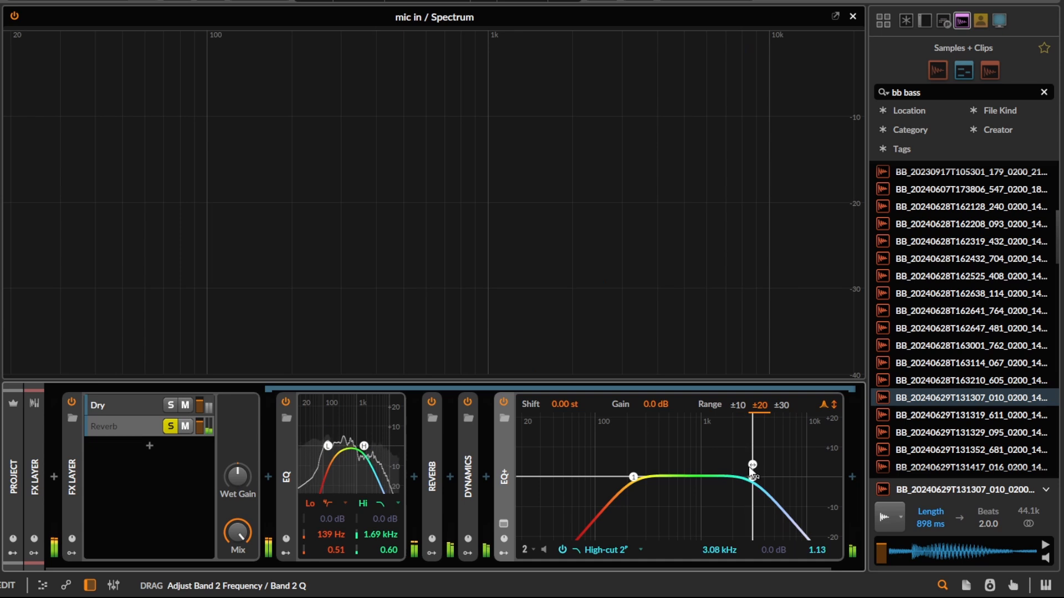
pyautogui.doubleClick(508, 461)
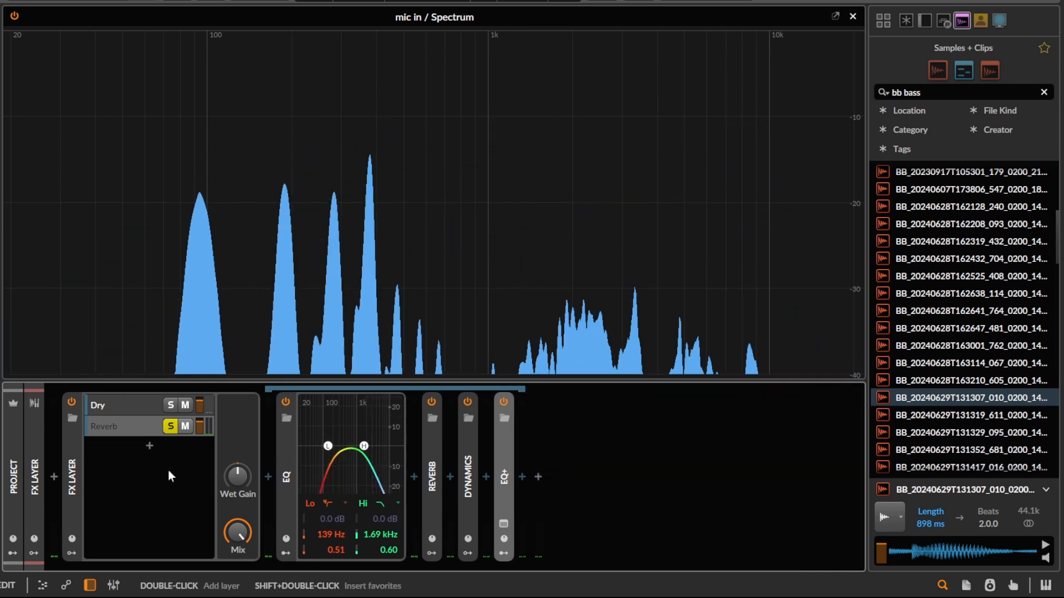
# Insert a Saturator after the FX Layer and raise its drive.
pyautogui.click(540, 471)
pyautogui.write('sat')
pyautogui.press('Return')
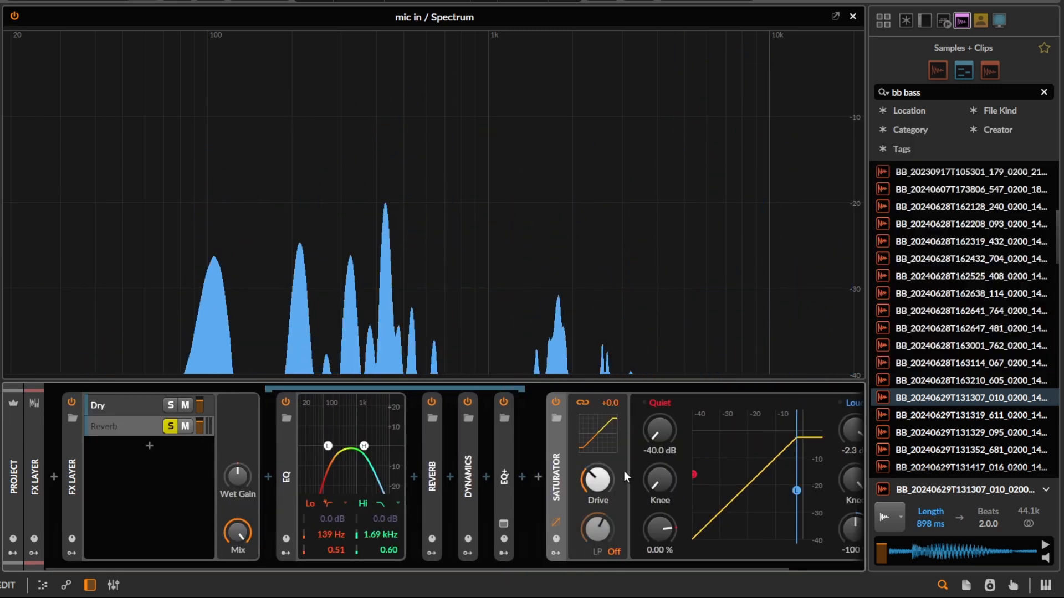
pyautogui.moveTo(604, 485); pyautogui.dragTo(604, 466)
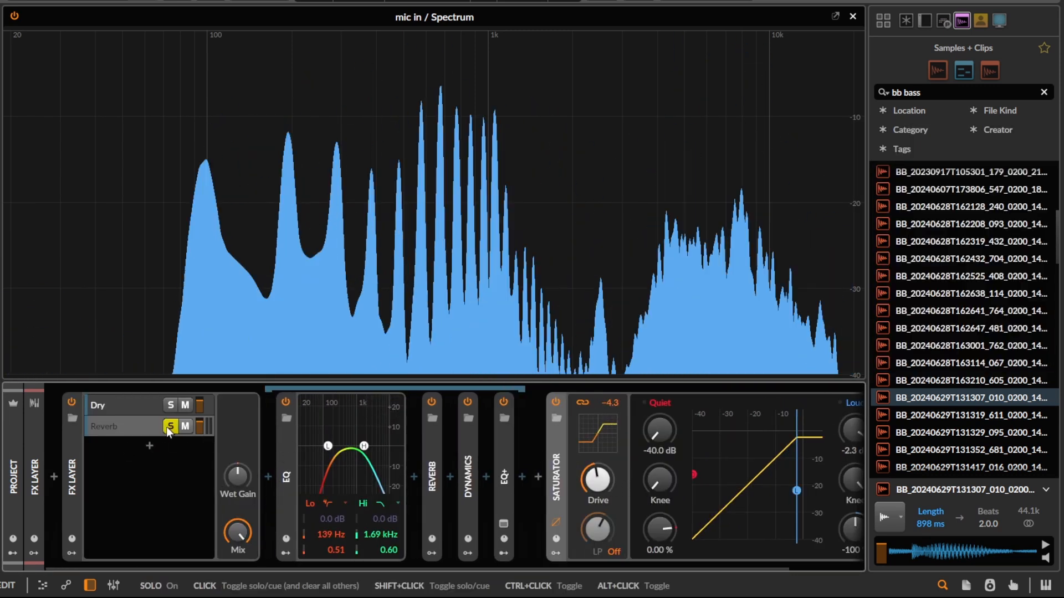
# Unsolo the Reverb layer, set the Saturator's Loud ratio to -105 %, and bypass the Saturator.
pyautogui.click(168, 427)
pyautogui.hscroll(3, 744, 494)
pyautogui.moveTo(779, 545); pyautogui.dragTo(599, 535)
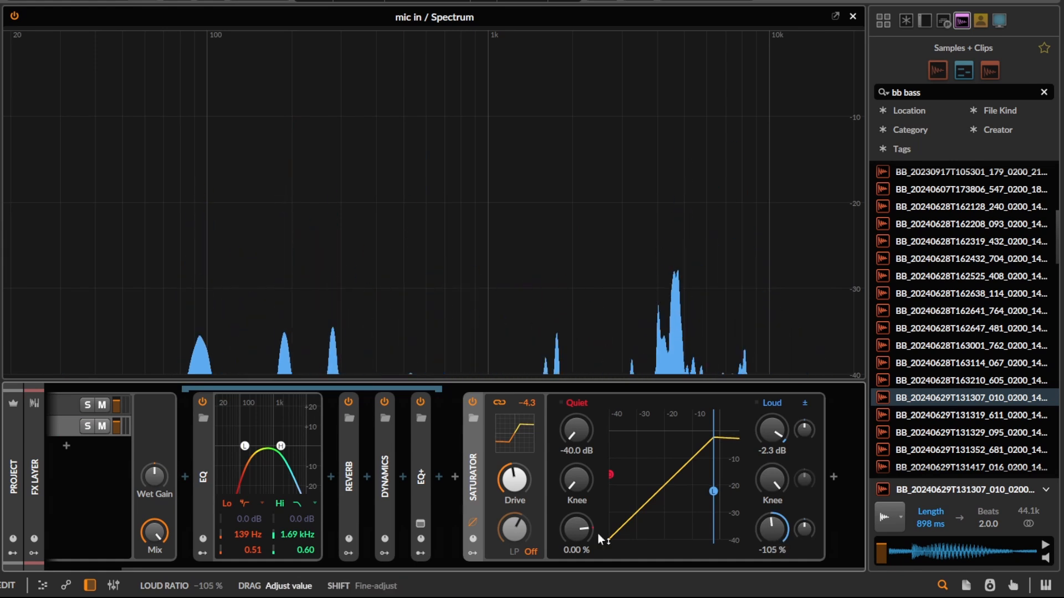
pyautogui.hscroll(-3, 466, 502)
pyautogui.click(556, 404)
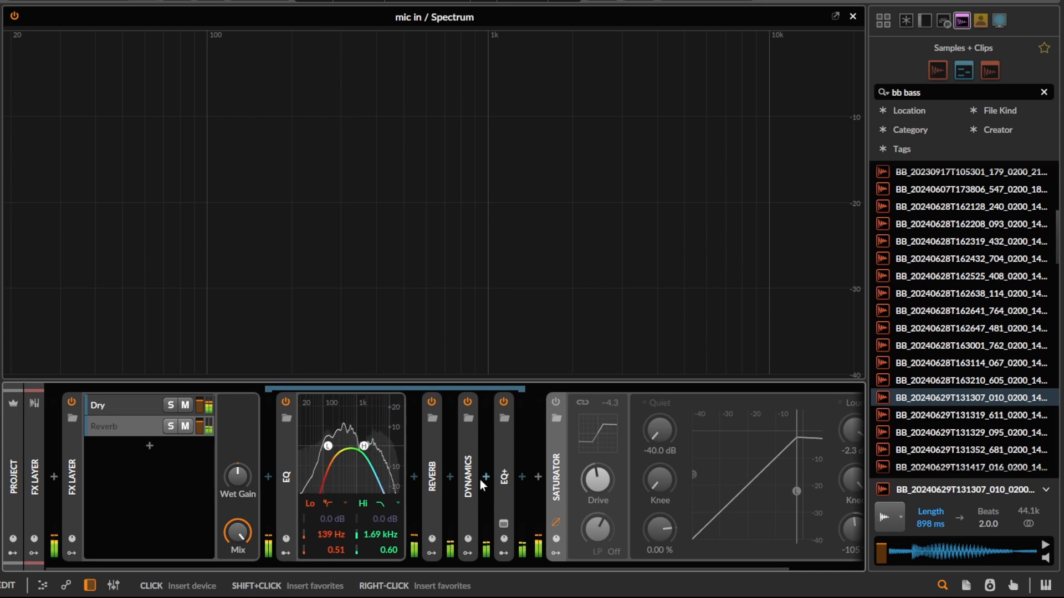
# Set the output gain of the Dynamics device in the Reverb layer to +12.8 dB.
pyautogui.click(463, 450)
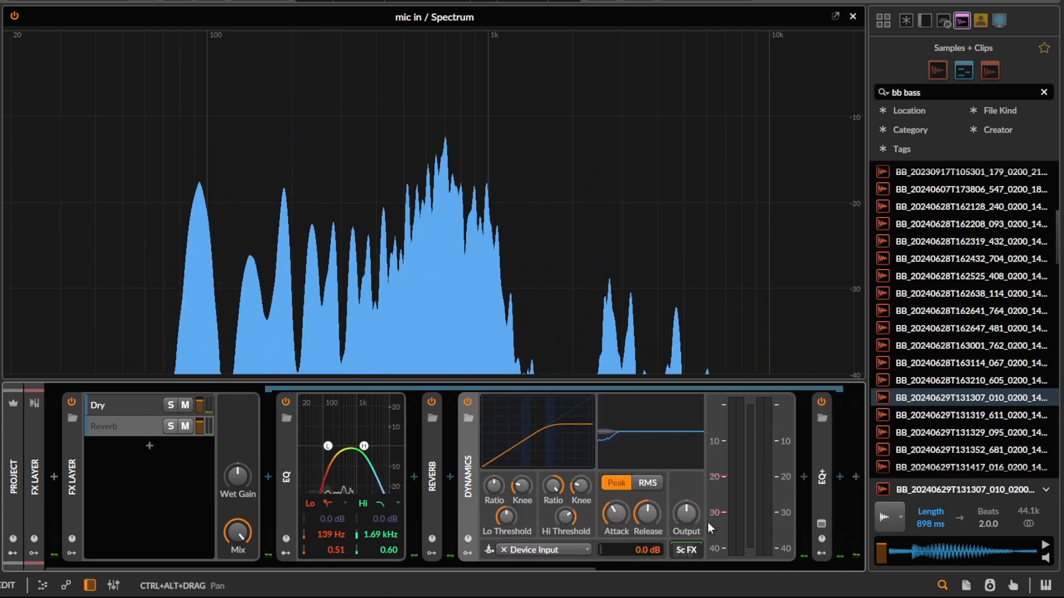
pyautogui.moveTo(686, 514); pyautogui.dragTo(686, 495)
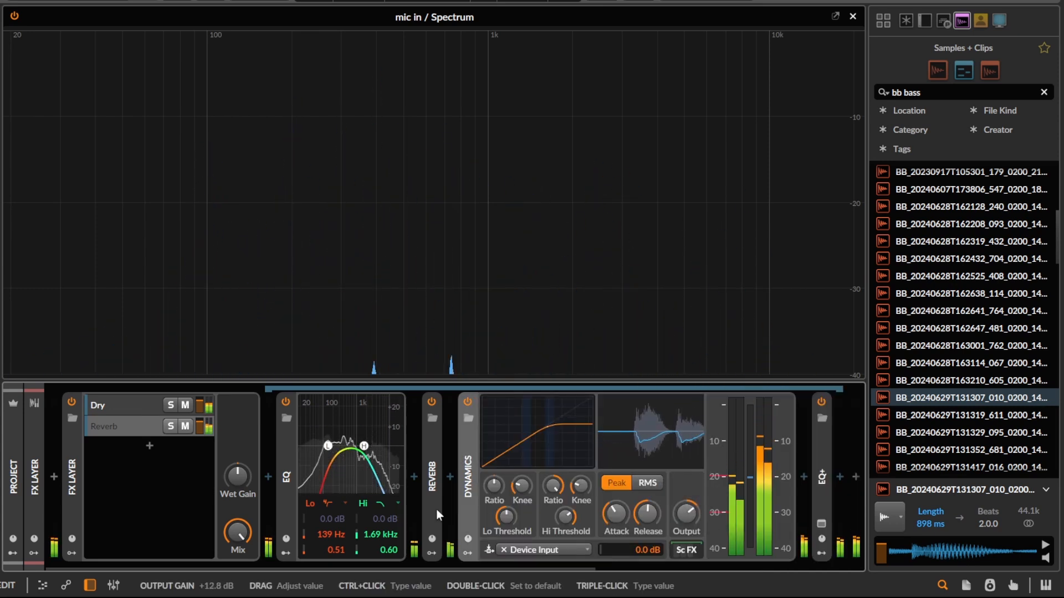
pyautogui.click(470, 475)
# Add a Bell band to the EQ+ at 599 Hz with -5.6 dB gain and collapse the device.
pyautogui.click(508, 470)
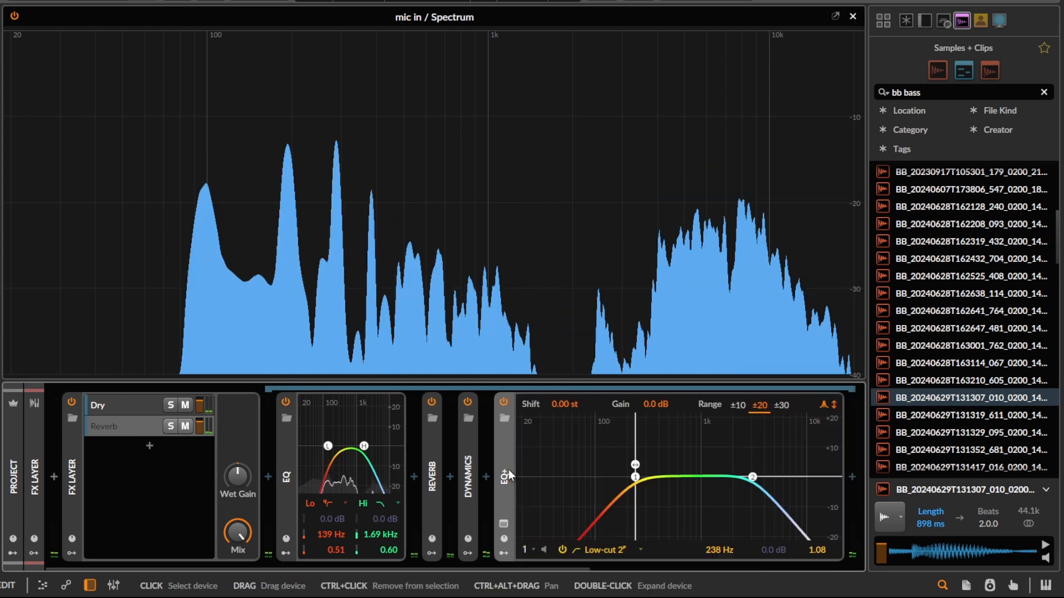
pyautogui.moveTo(669, 475); pyautogui.dragTo(729, 458)
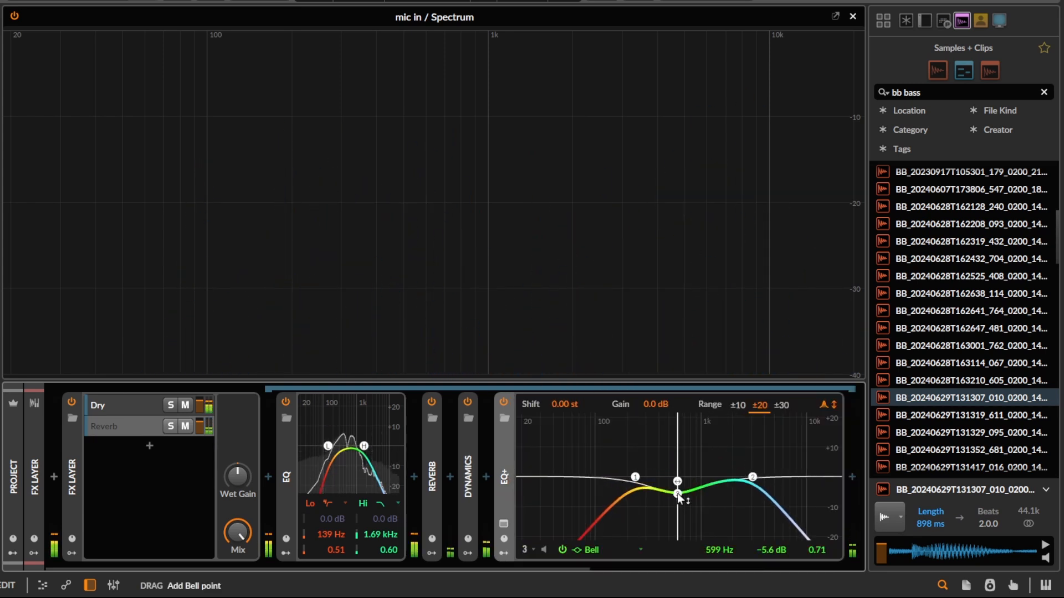
pyautogui.doubleClick(501, 471)
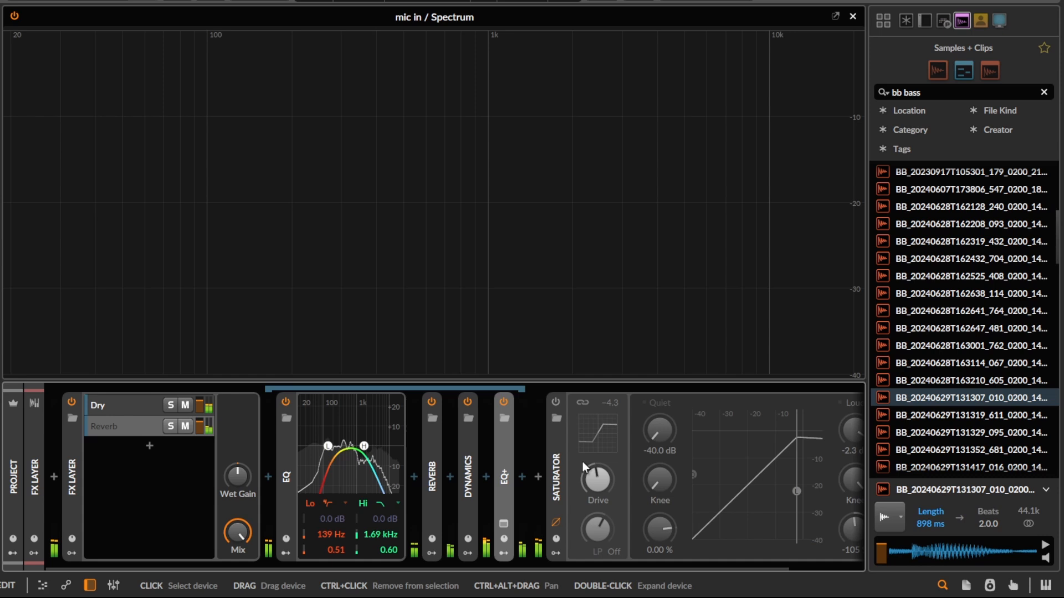
# Re-enable the Saturator, set its Loud threshold to -10.5 dB and ratio to -89.2 %, and turn on its LP filter.
pyautogui.click(556, 403)
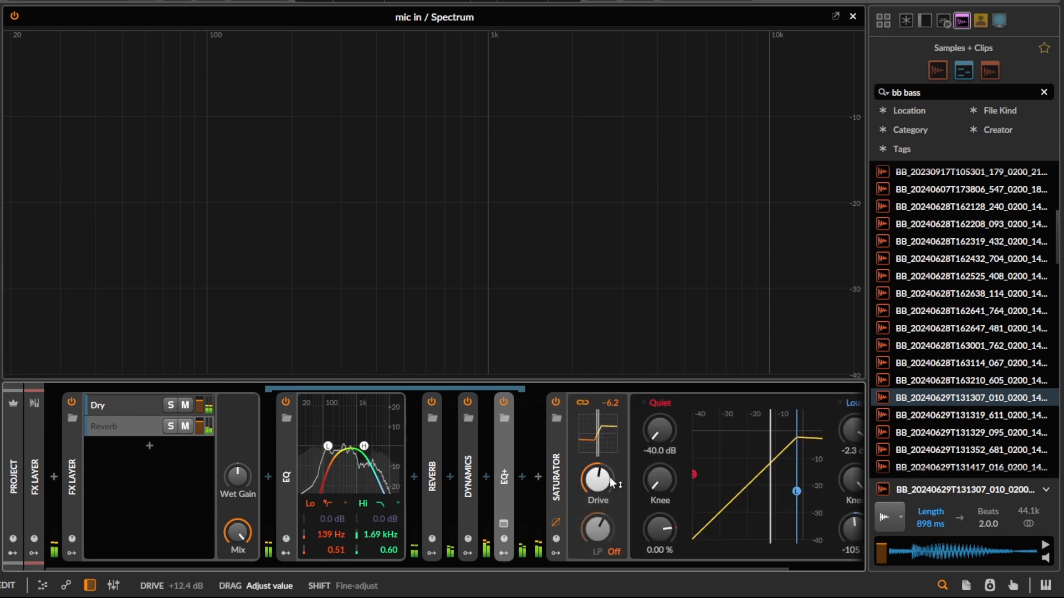
pyautogui.hscroll(3, 768, 488)
pyautogui.moveTo(771, 431); pyautogui.dragTo(771, 440)
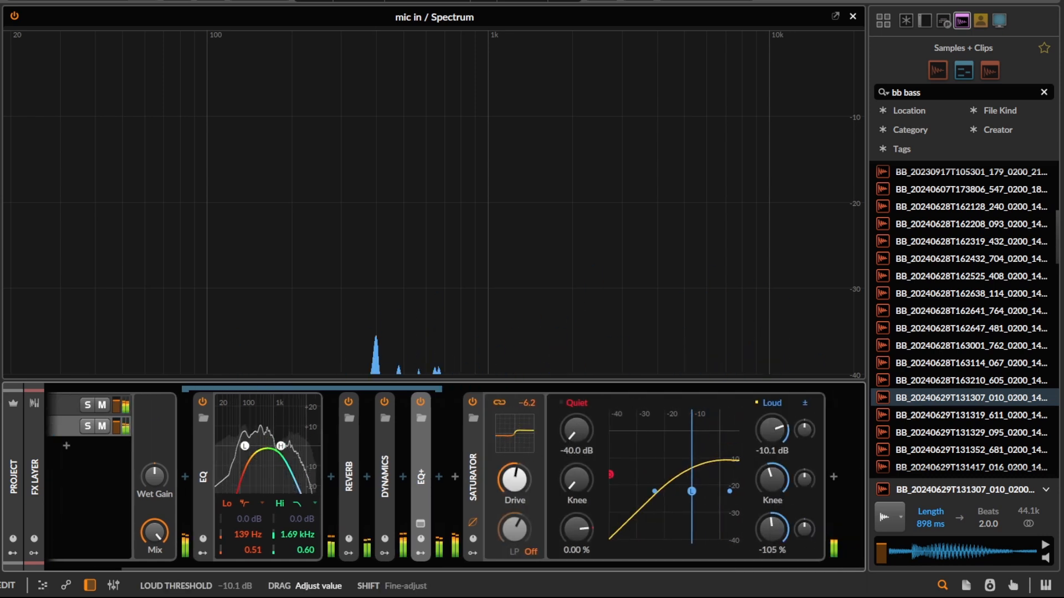
pyautogui.moveTo(776, 495); pyautogui.dragTo(770, 542)
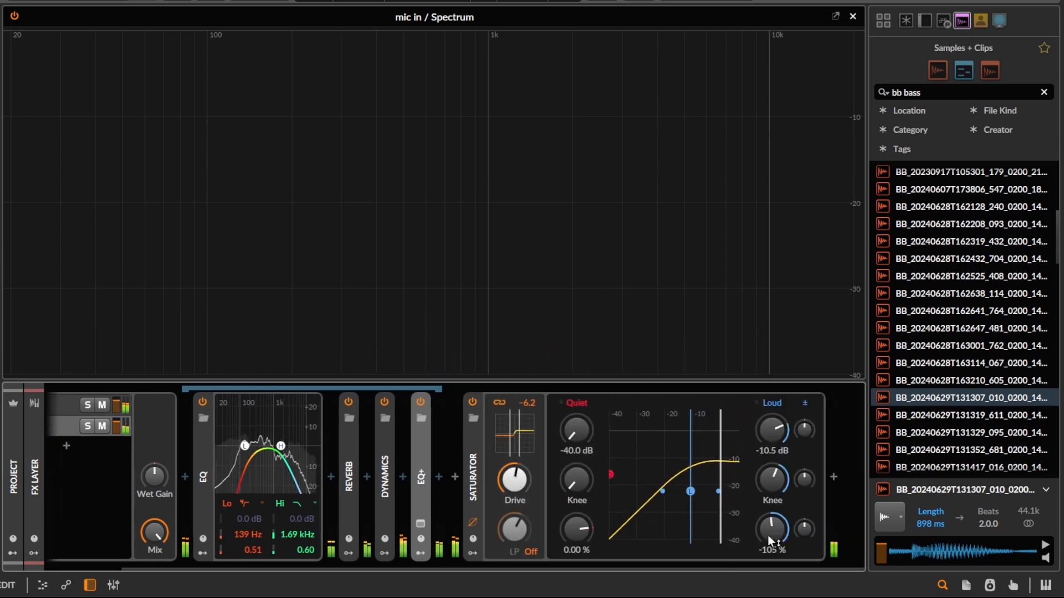
pyautogui.click(532, 552)
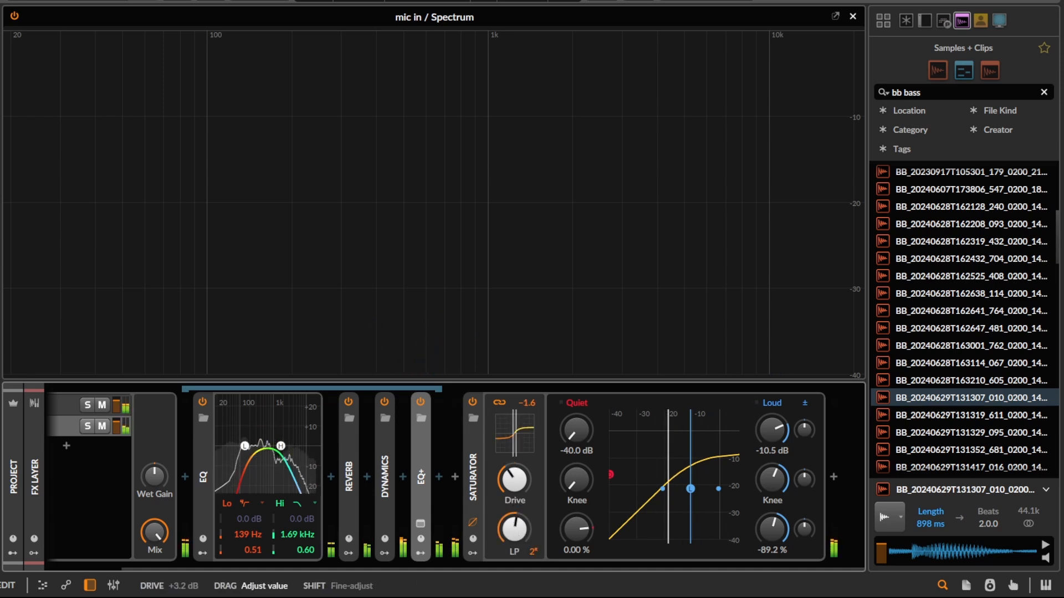
pyautogui.hscroll(-2, 513, 494)
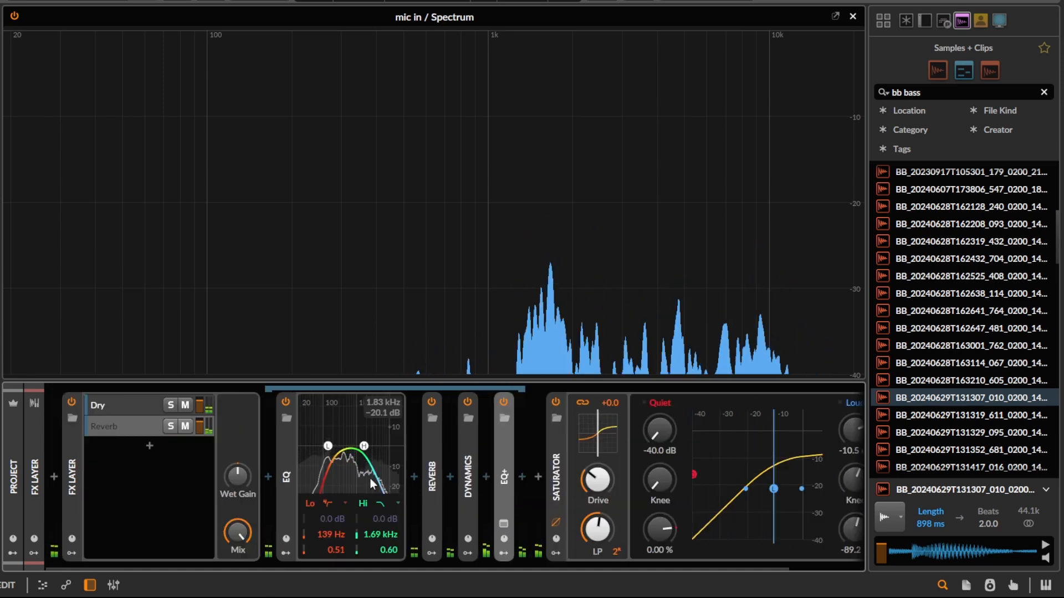
# Expand the EQ+ and set its low-cut band to 272 Hz with a Q of 1.09.
pyautogui.click(507, 452)
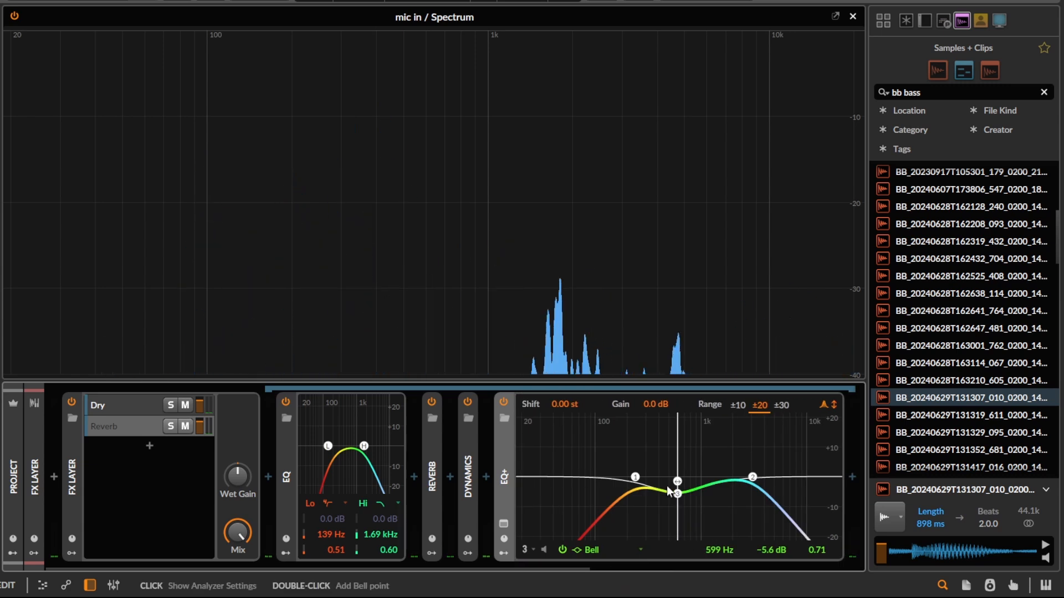
pyautogui.hscroll(5, 642, 480)
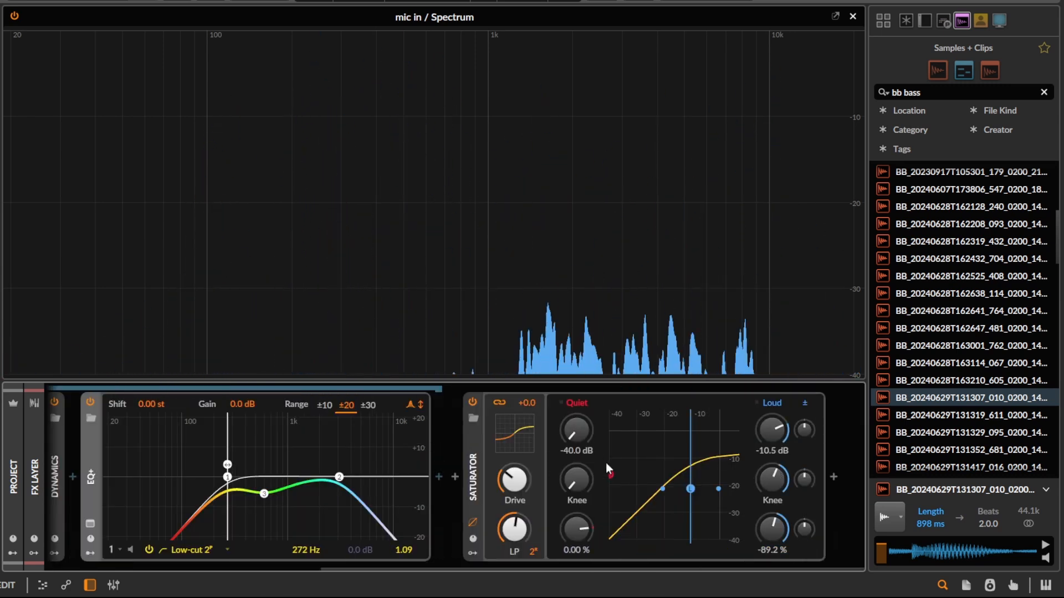
pyautogui.hscroll(-5, 362, 484)
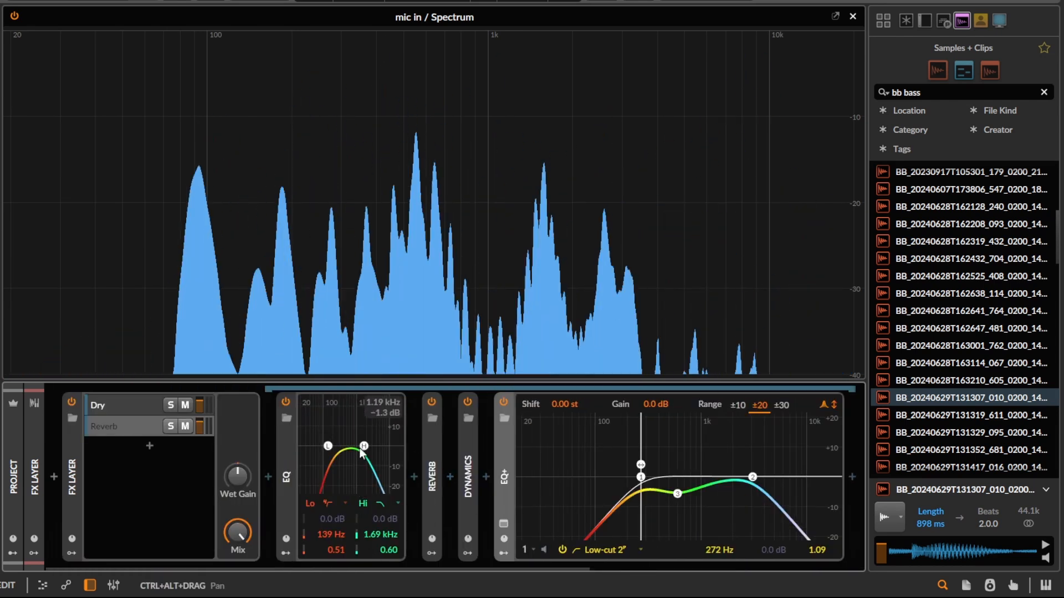
# Set the EQ before the Reverb to 95.7 Hz for Lo and 909 Hz for Hi, and collapse the FX Layer.
pyautogui.moveTo(363, 446); pyautogui.dragTo(371, 448)
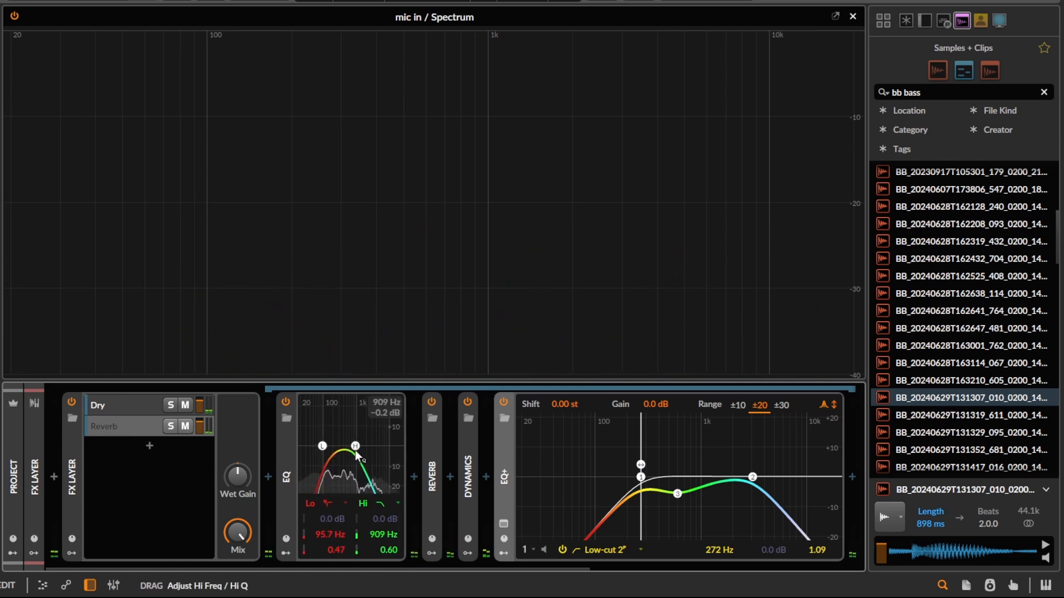
pyautogui.doubleClick(68, 462)
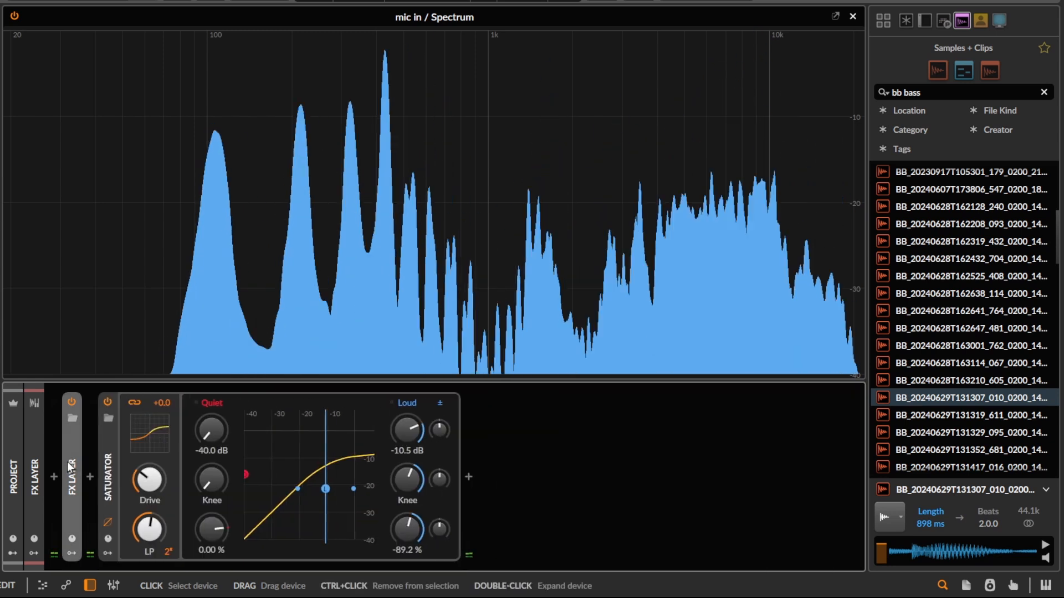
pyautogui.doubleClick(69, 462)
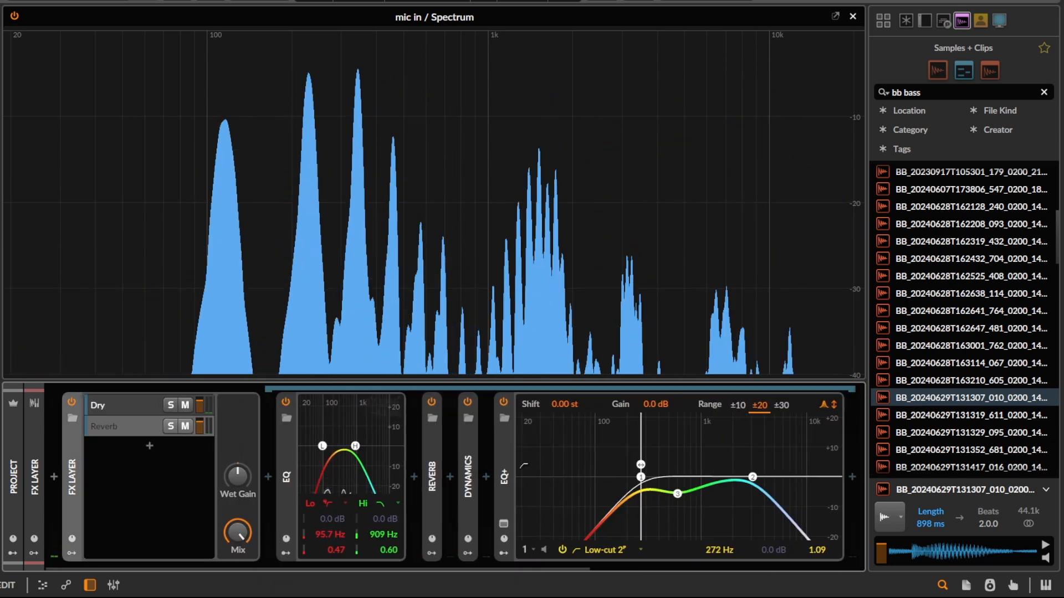
pyautogui.doubleClick(66, 452)
pyautogui.doubleClick(66, 451)
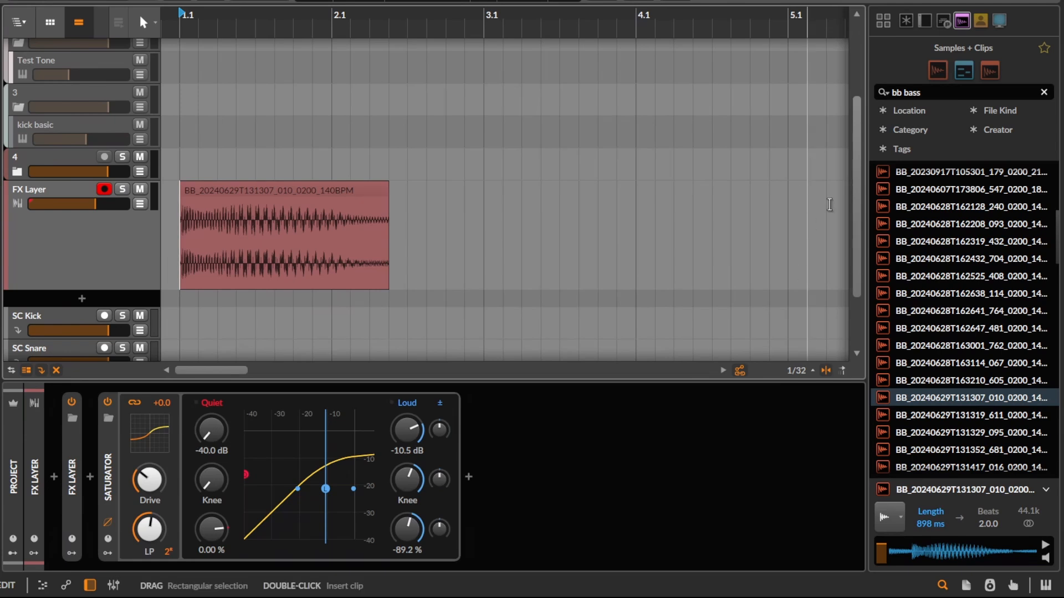
# Zoom in on the bass clip, expand the FX Layer, and collapse the EQ+.
pyautogui.scroll(-10, 1014, 257)
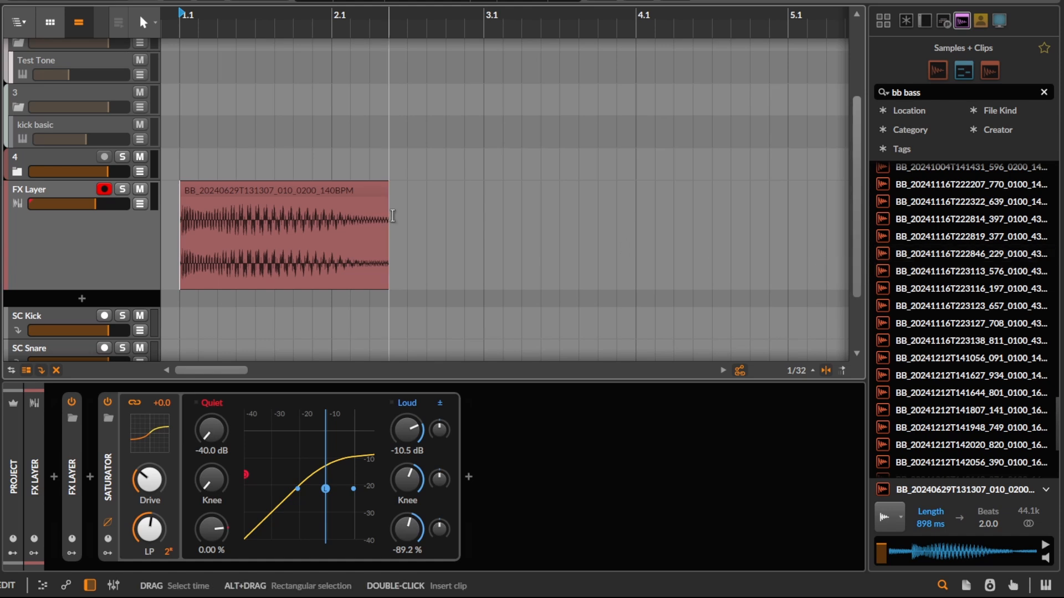
pyautogui.scroll(2, 165, 228)
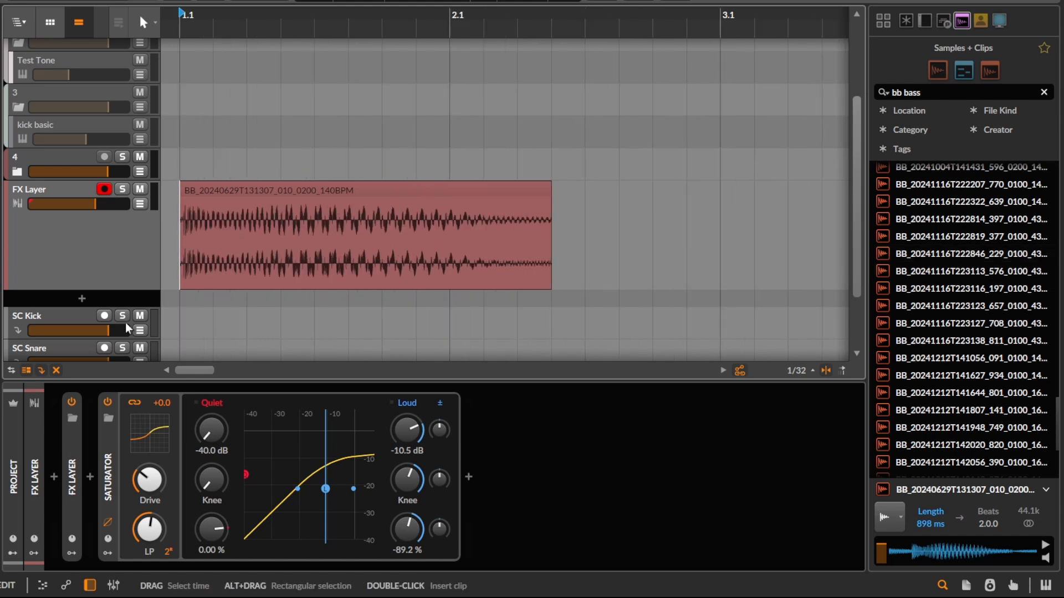
pyautogui.doubleClick(64, 483)
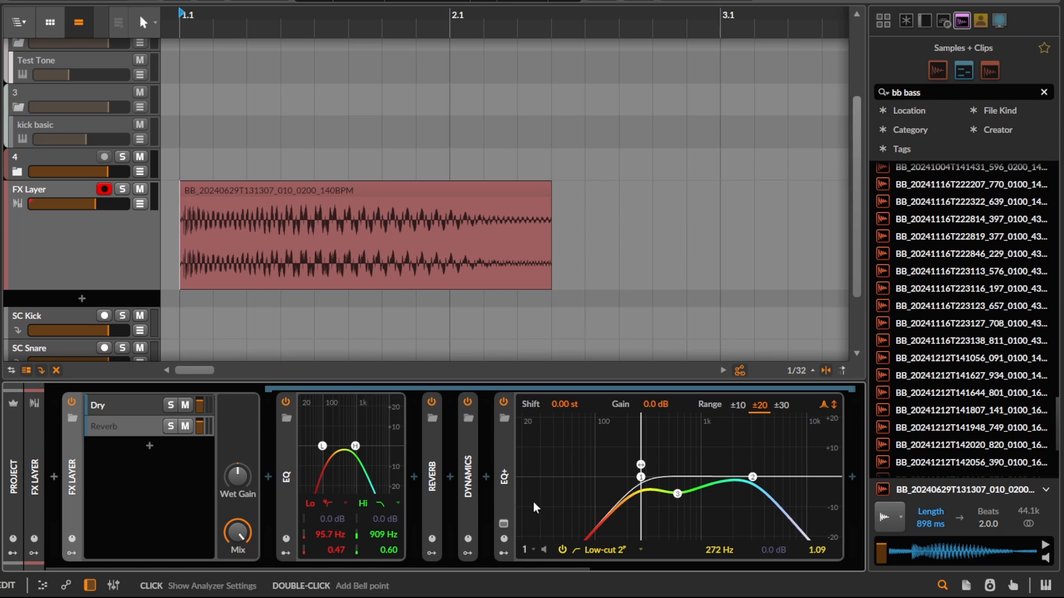
pyautogui.click(503, 458)
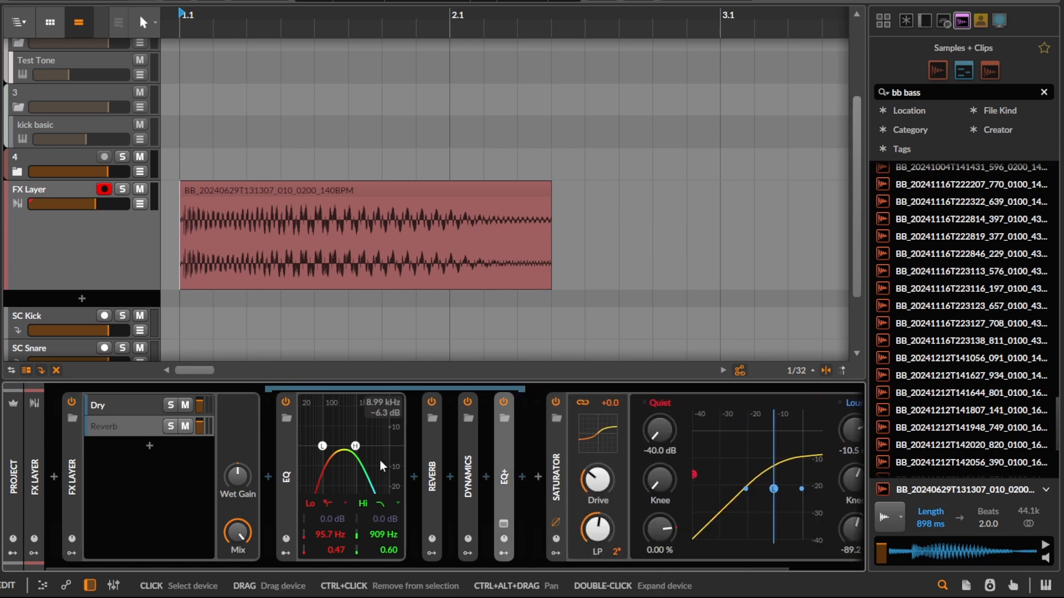
# Set the Lo band of the EQ before the Reverb to 123 Hz with a Q of 0.48, and collapse the EQ.
pyautogui.click(282, 485)
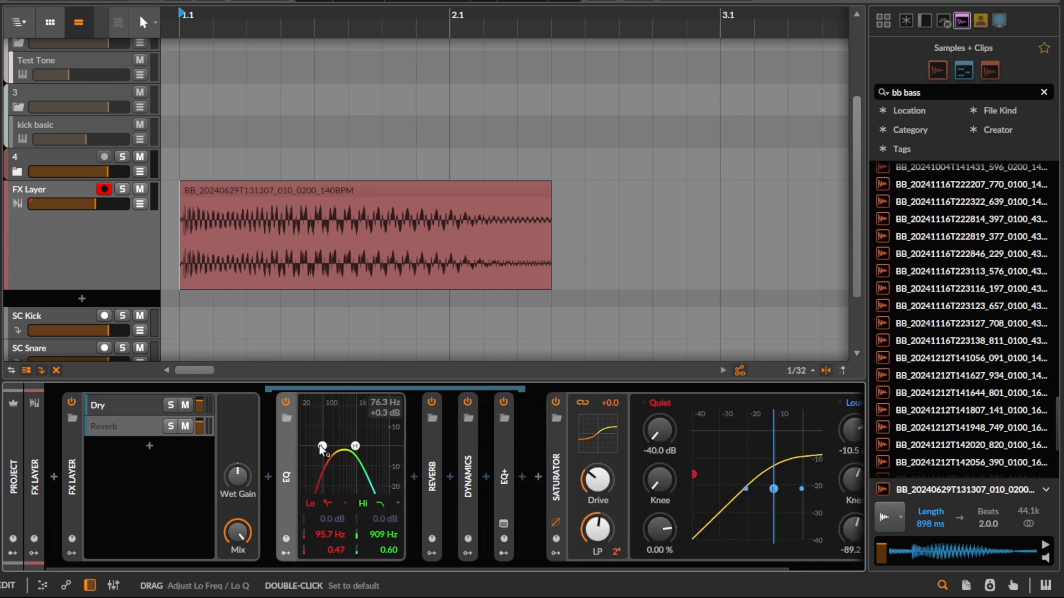
pyautogui.moveTo(322, 446); pyautogui.dragTo(326, 446)
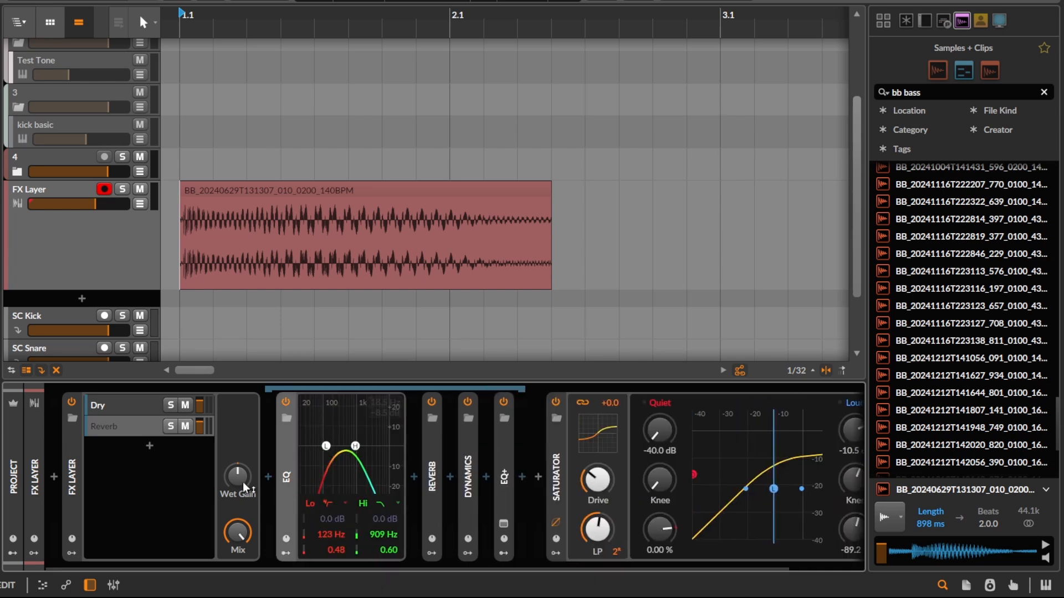
pyautogui.doubleClick(288, 460)
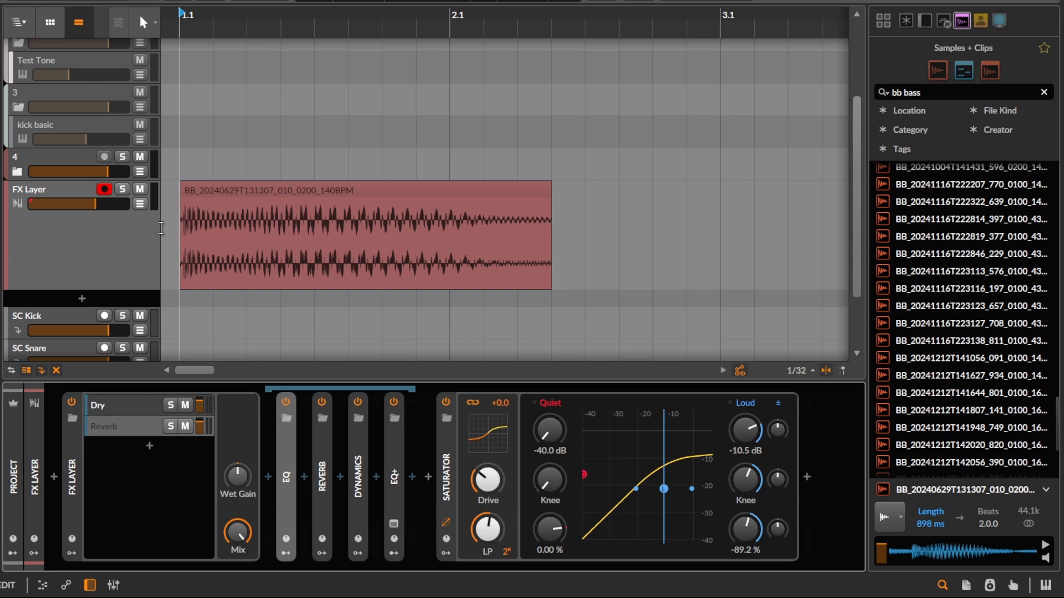
# Lower the Reverb layer's volume slightly in the FX Layer.
pyautogui.scroll(3, 161, 227)
pyautogui.scroll(-3, 167, 252)
pyautogui.scroll(-2, 166, 252)
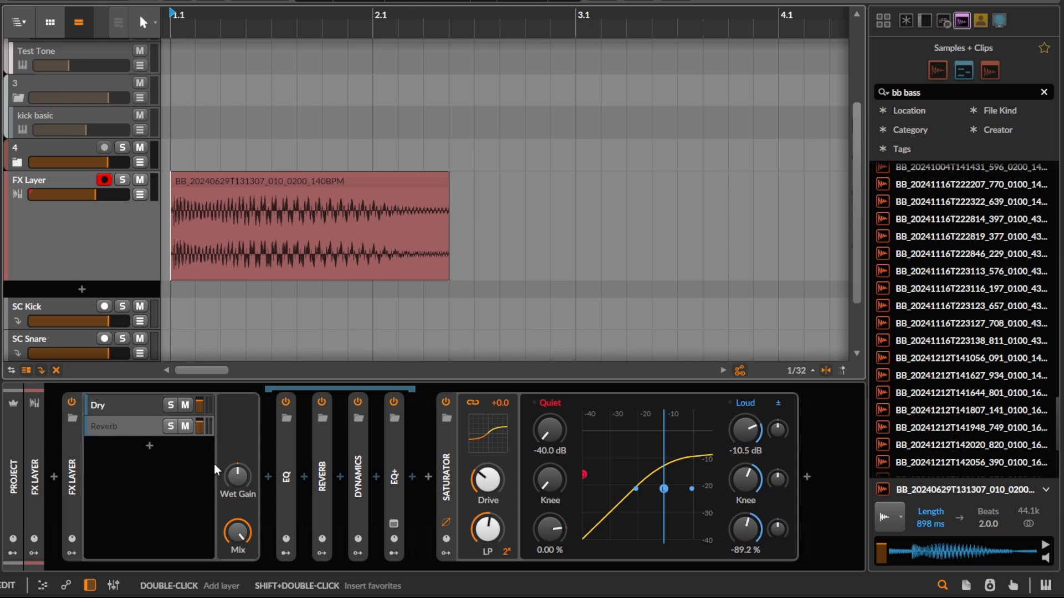
pyautogui.moveTo(201, 430); pyautogui.dragTo(201, 441)
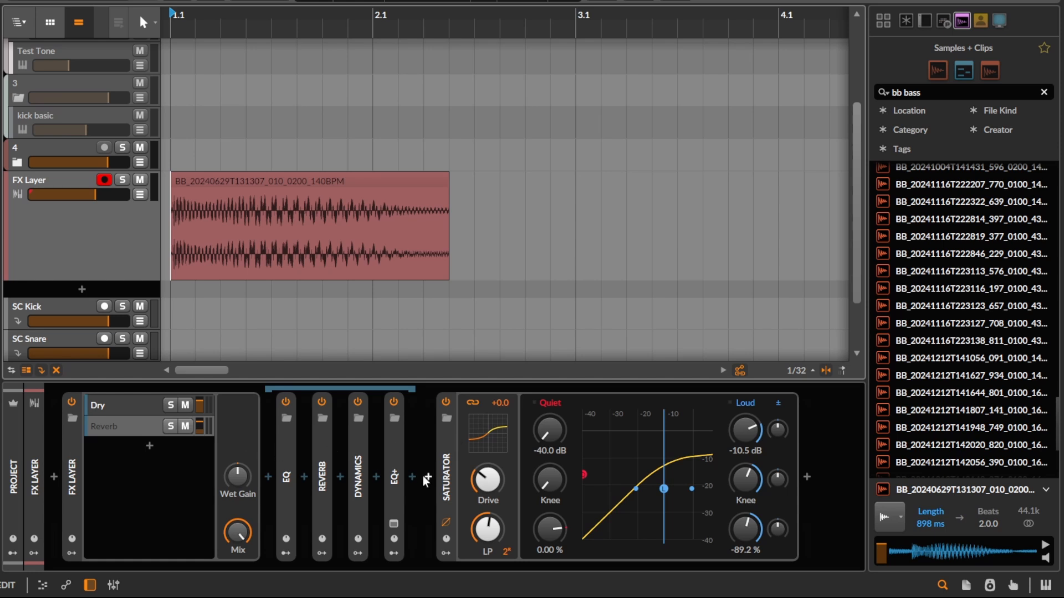
pyautogui.scroll(4, 181, 190)
pyautogui.moveTo(388, 247); pyautogui.dragTo(421, 267)
pyautogui.scroll(-1, 421, 267)
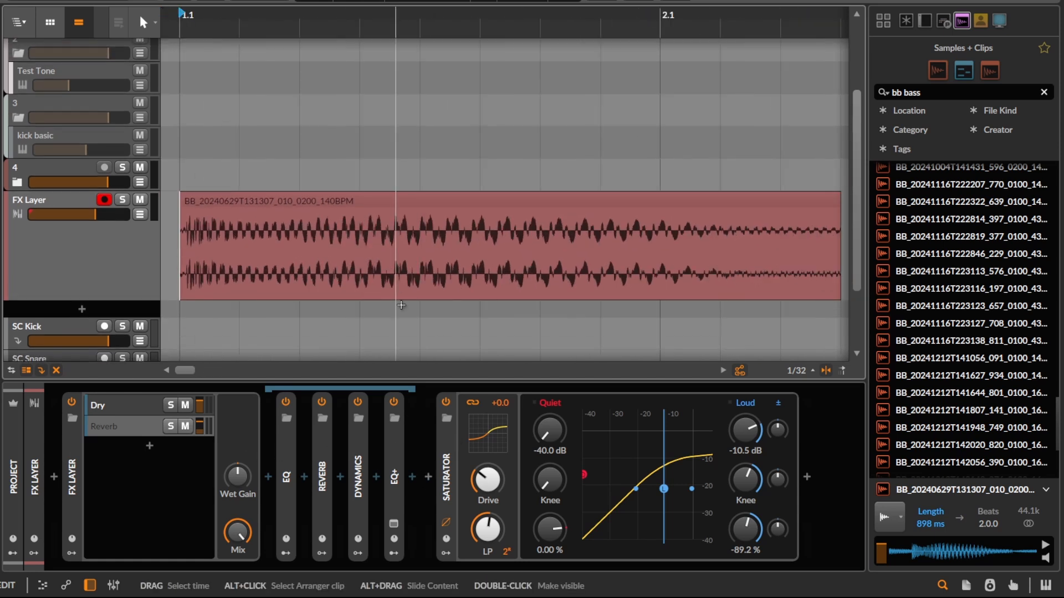
pyautogui.scroll(-1, 304, 305)
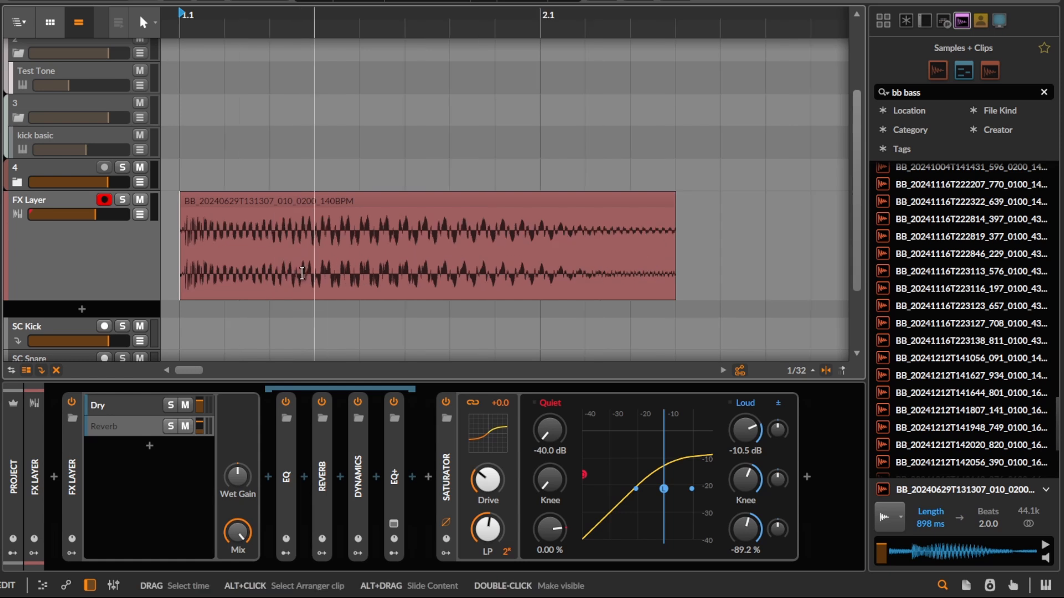
pyautogui.scroll(-1, 247, 259)
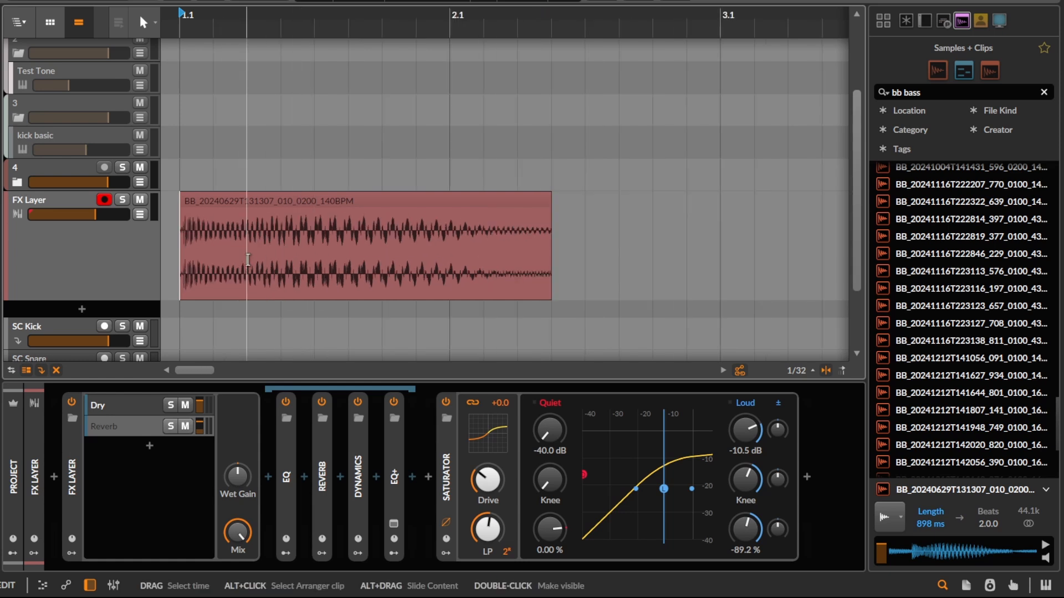